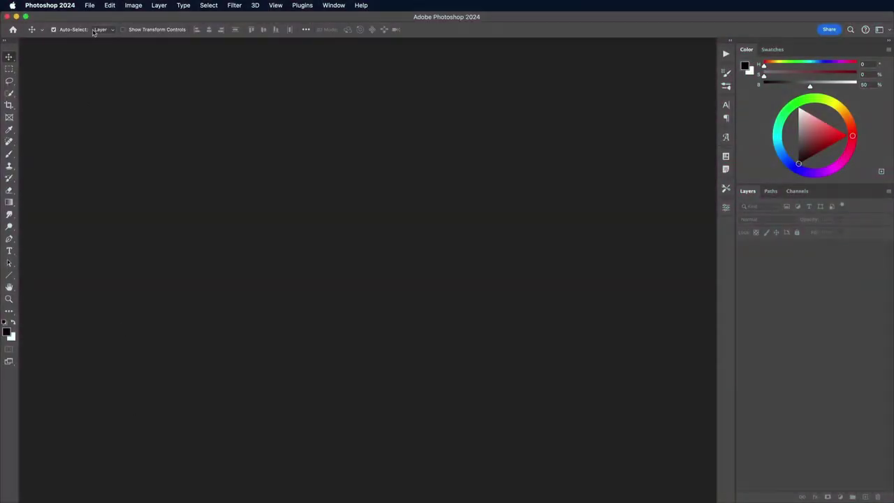
Step: With no document open, bring up the File menu's create and open commands
click(89, 6)
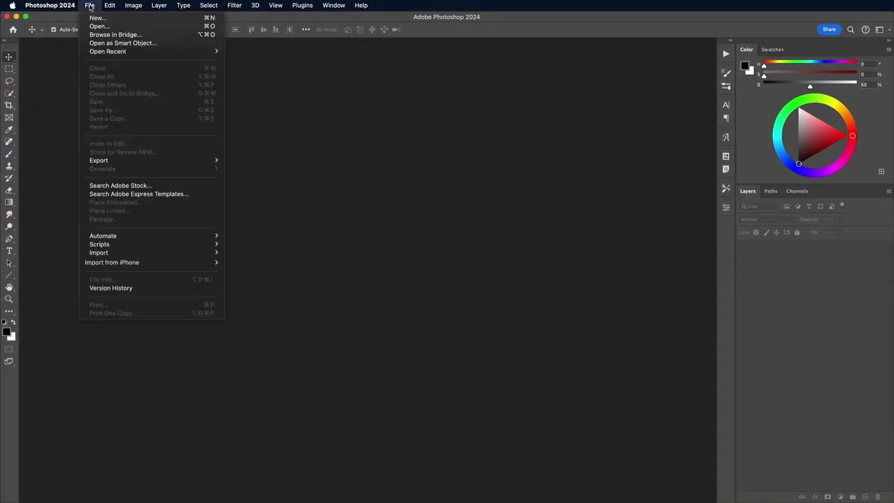
Step: Create a new blank white portrait document, Untitled-1, 2000 px wide at 72 ppi
click(96, 19)
text(2500)
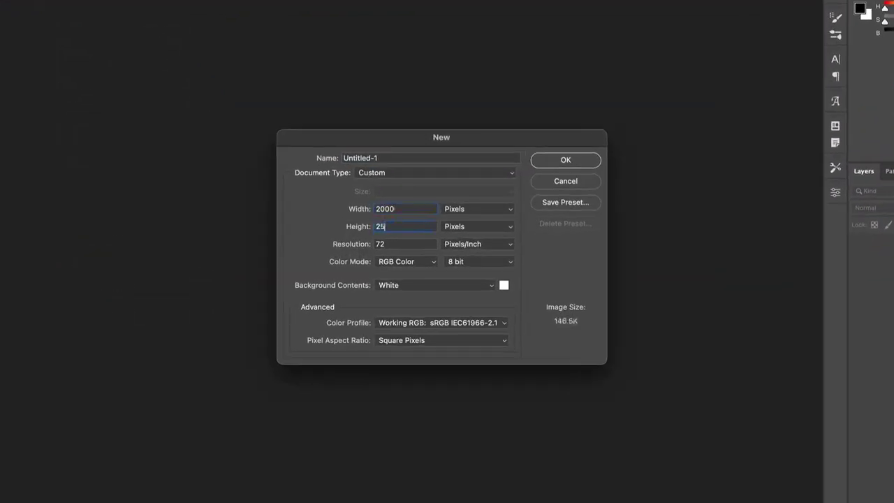
key(Return)
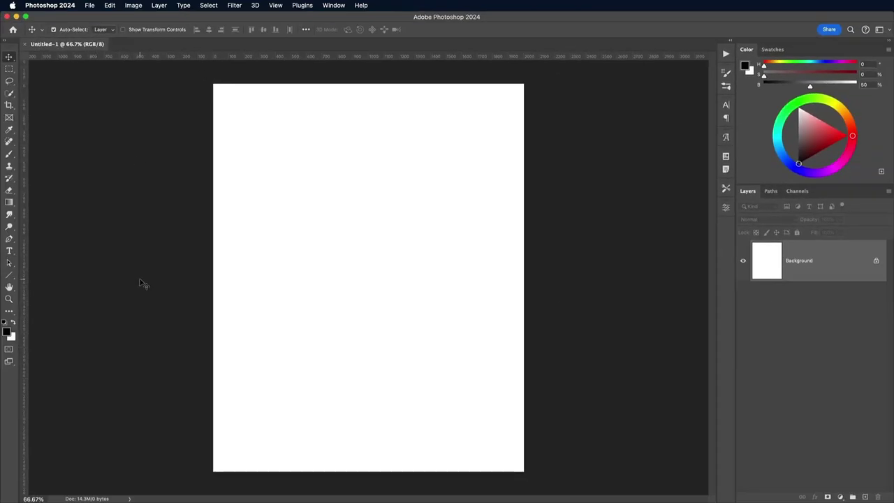
key(F11)
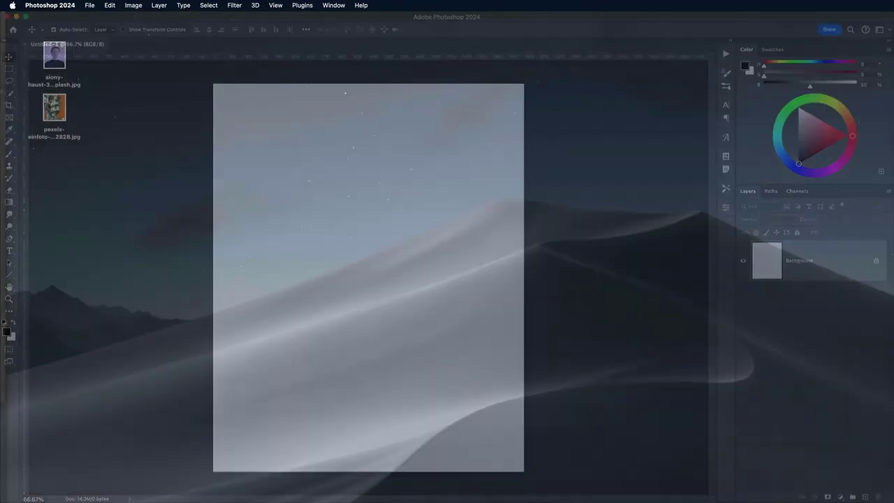
Step: Copy the portrait photo into Untitled-1 and position it with the face centred
right_click(63, 68)
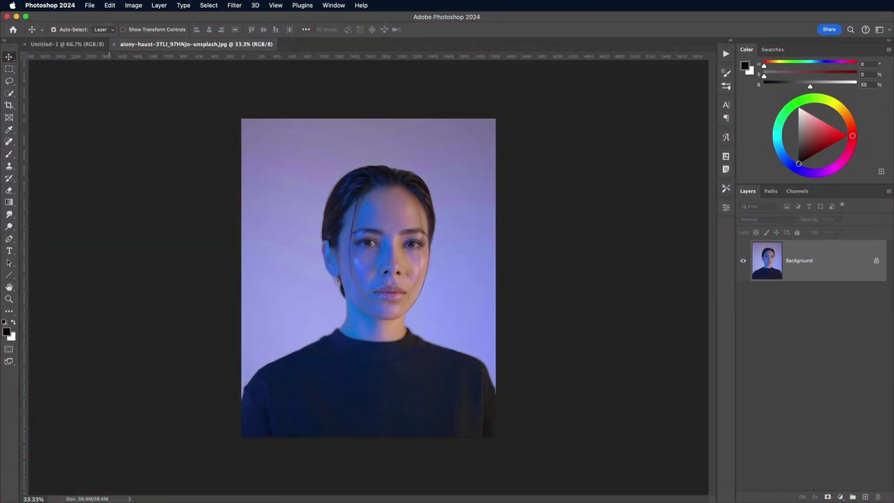
key(super+a)
key(super+c)
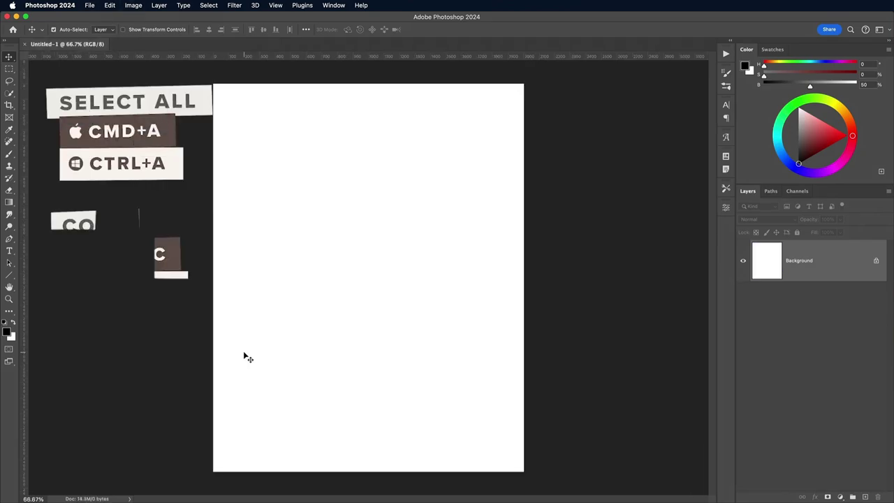
key(super+v)
key(super+t)
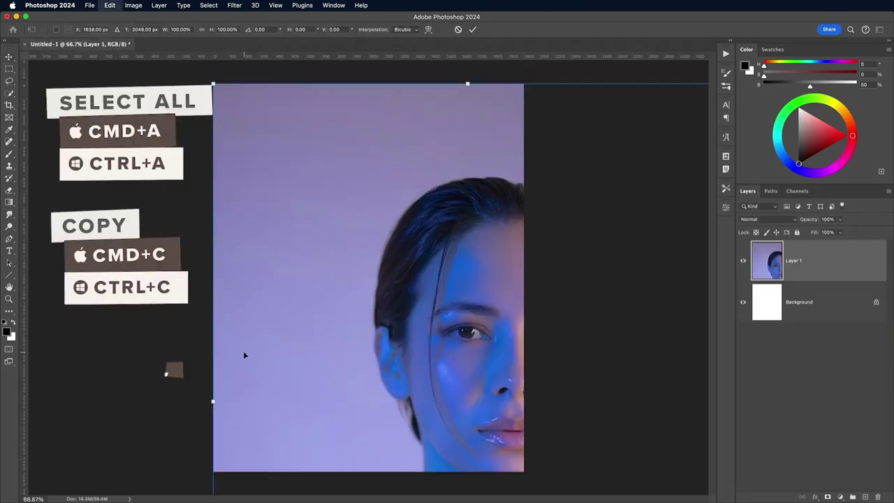
mouse_move(417, 358)
mouse_down()
mouse_move(303, 277)
mouse_move(303, 290)
mouse_up()
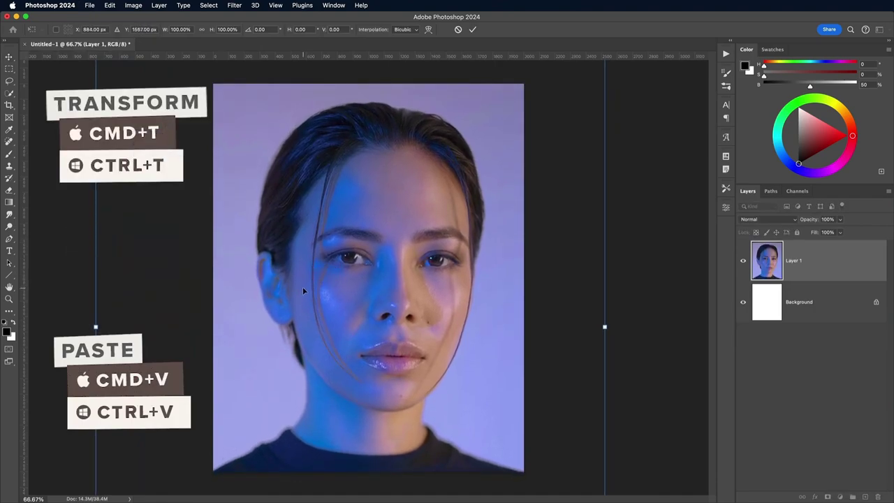
key(Return)
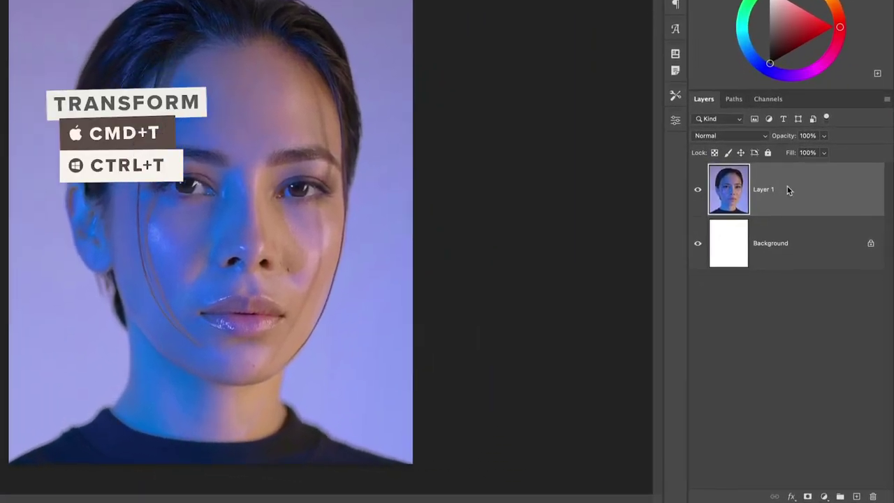
Step: Convert the portrait's Layer 1 into a Smart Object
right_click(787, 223)
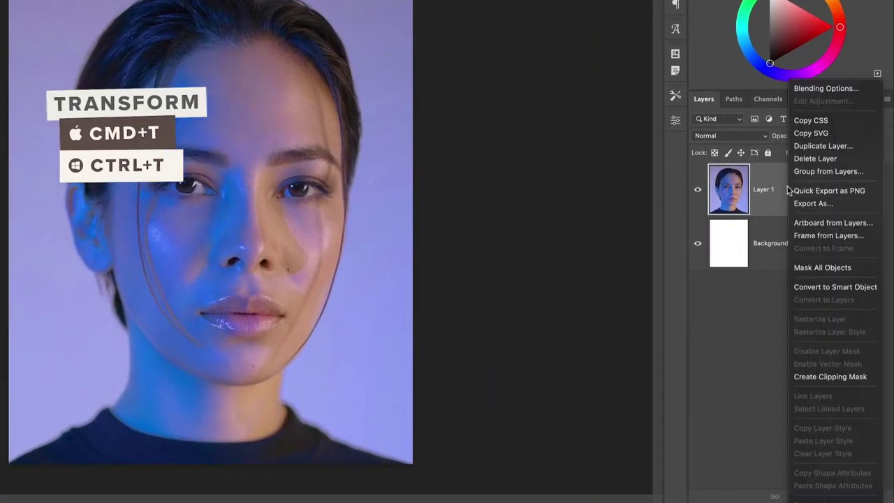
click(820, 287)
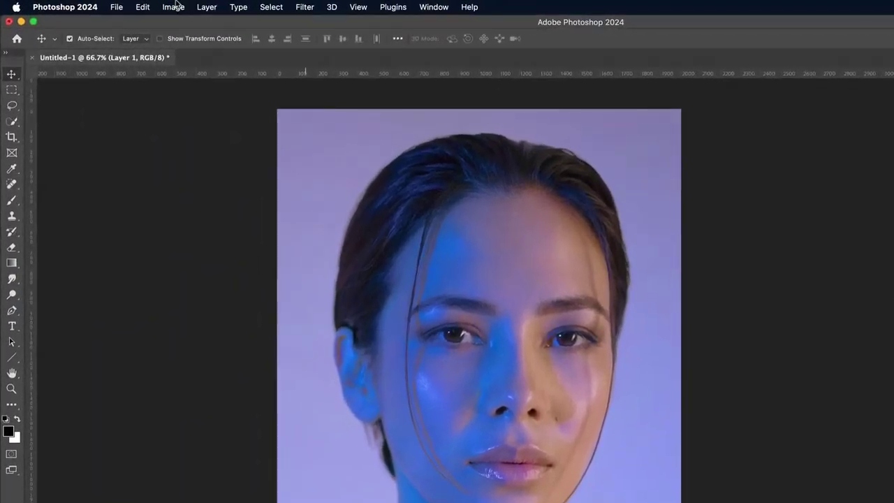
click(129, 6)
mouse_move(190, 45)
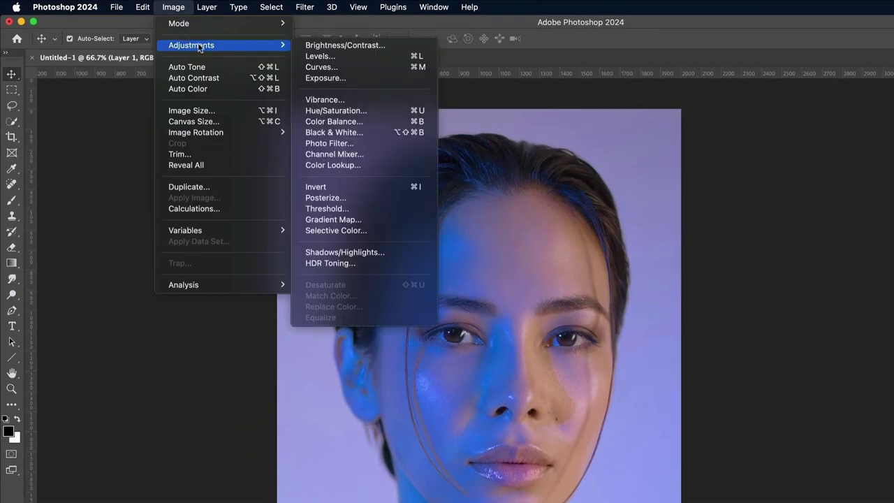
Step: Apply Shadows/Highlights to the portrait with the shadow amount at 100%
click(341, 253)
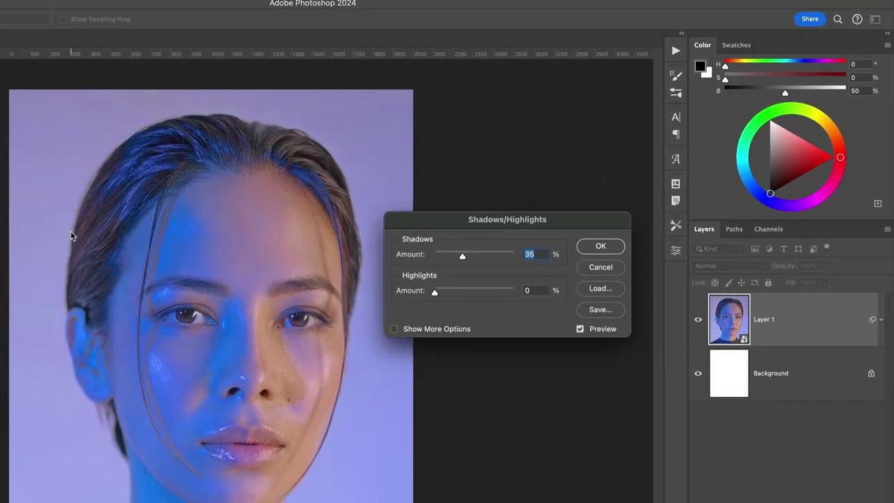
drag(461, 260, 539, 261)
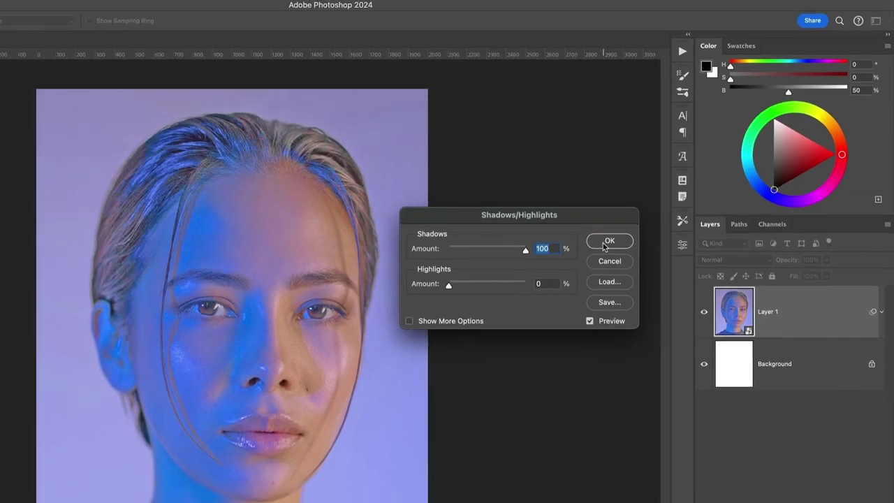
click(598, 247)
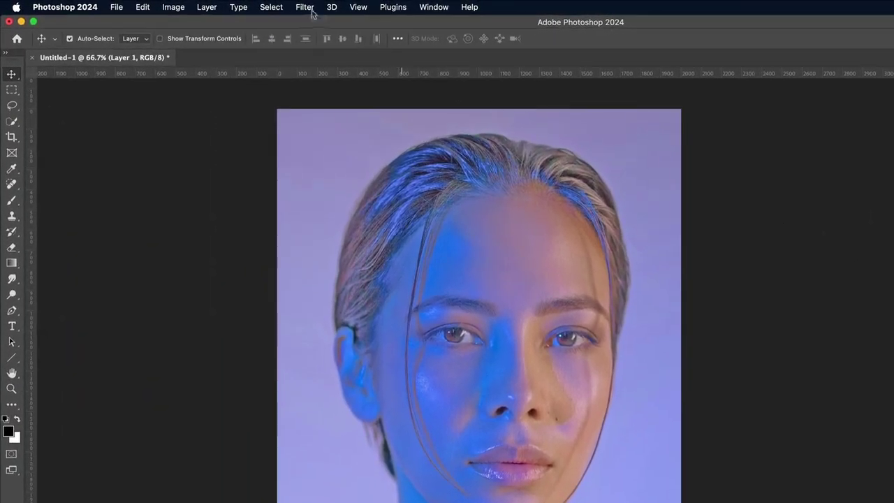
Step: Smooth the portrait with a Noise > Median filter and add an empty Layer 2 above
click(312, 10)
mouse_move(313, 208)
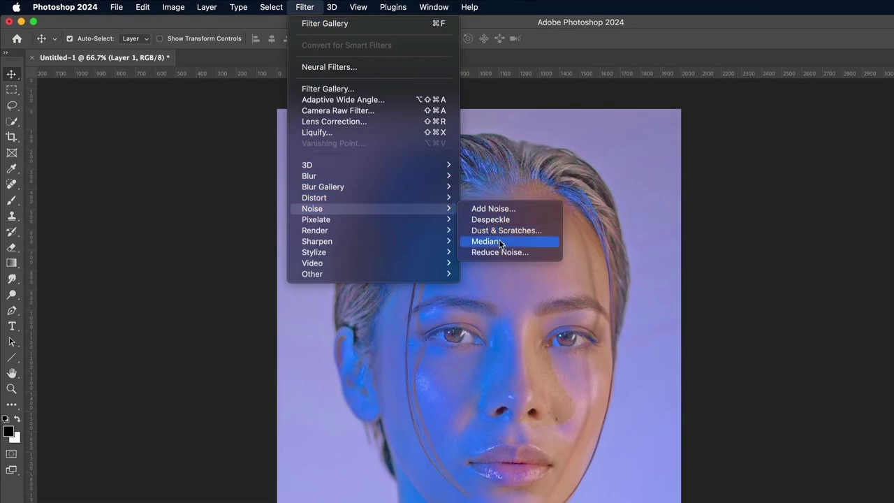
click(489, 241)
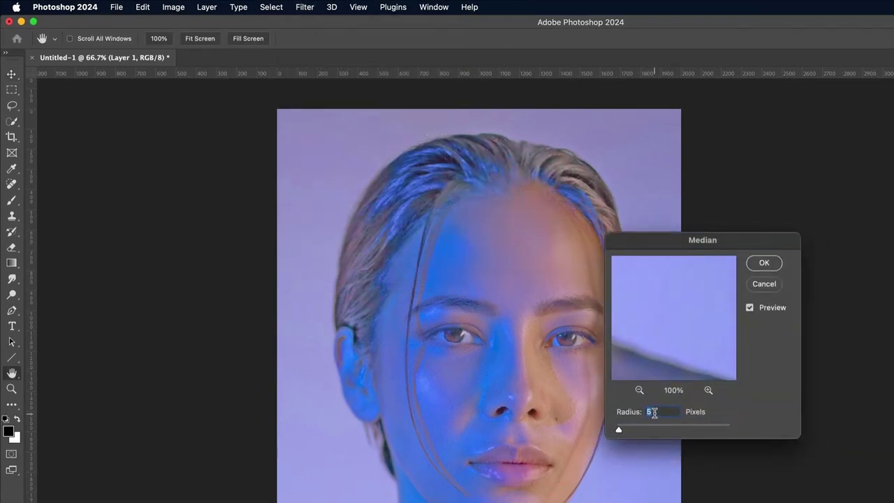
click(763, 264)
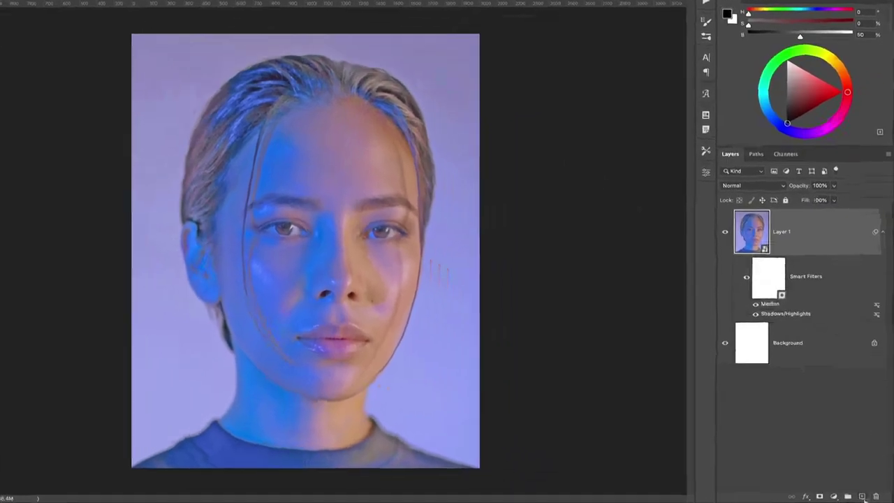
click(865, 497)
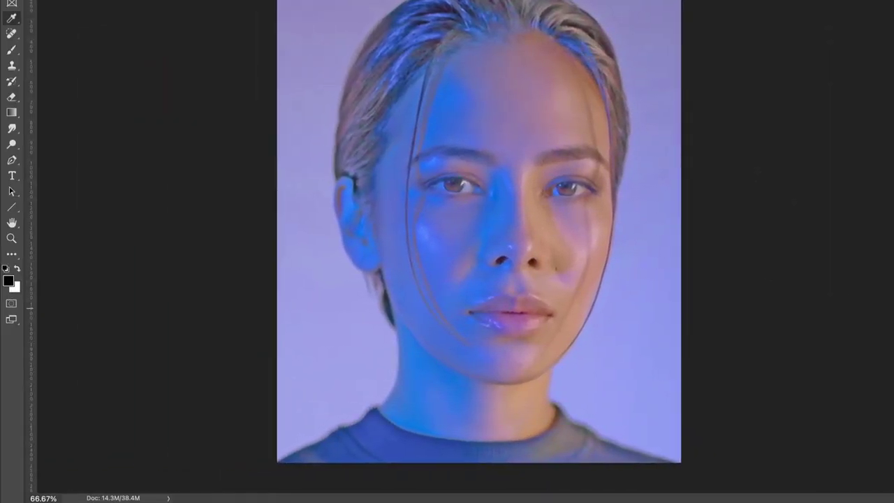
Step: Set the foreground colour to 50% brightness grey and fill Layer 2 with it
click(8, 280)
click(752, 218)
text(50)
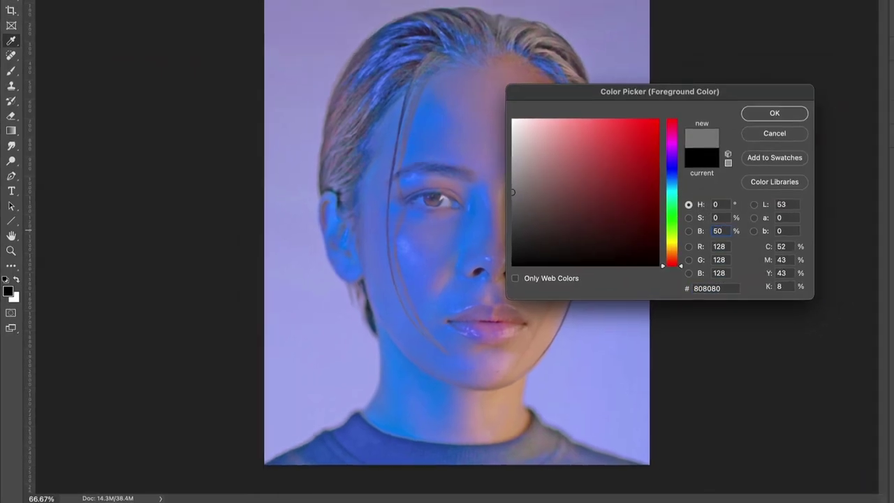
key(Return)
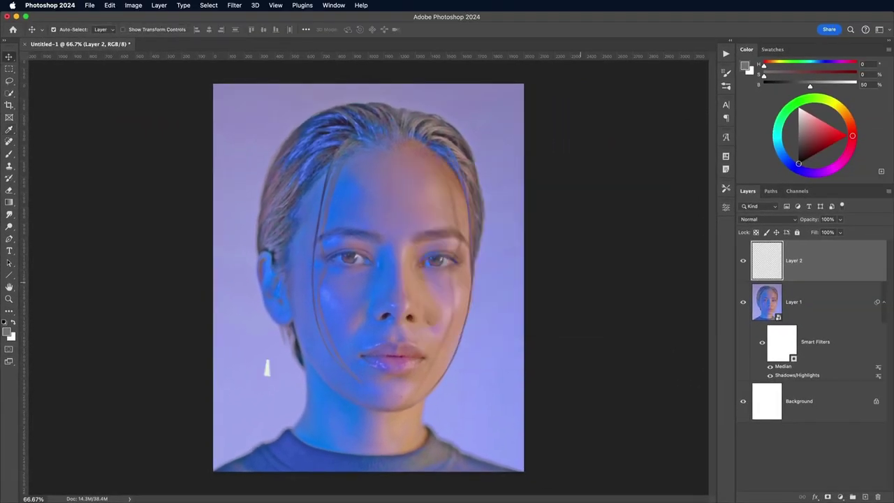
key(alt+BackSpace)
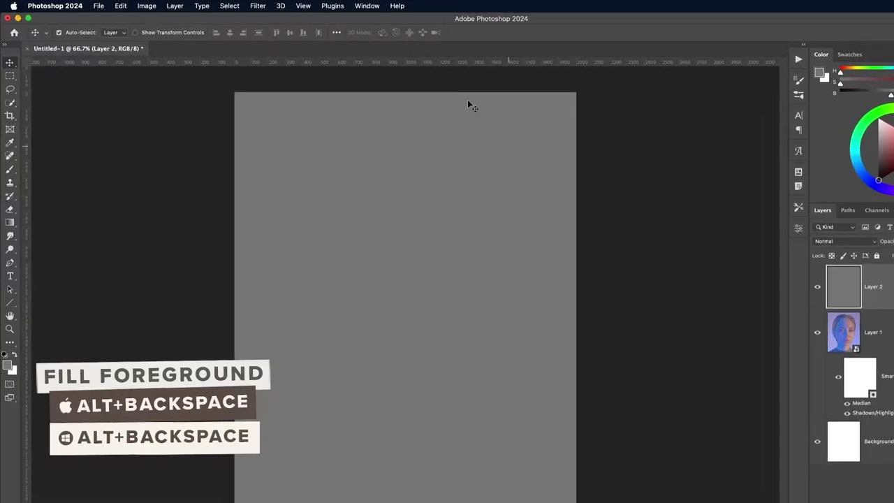
Step: Review the Edit > Fill content options and dismiss the dialog without changes
click(110, 5)
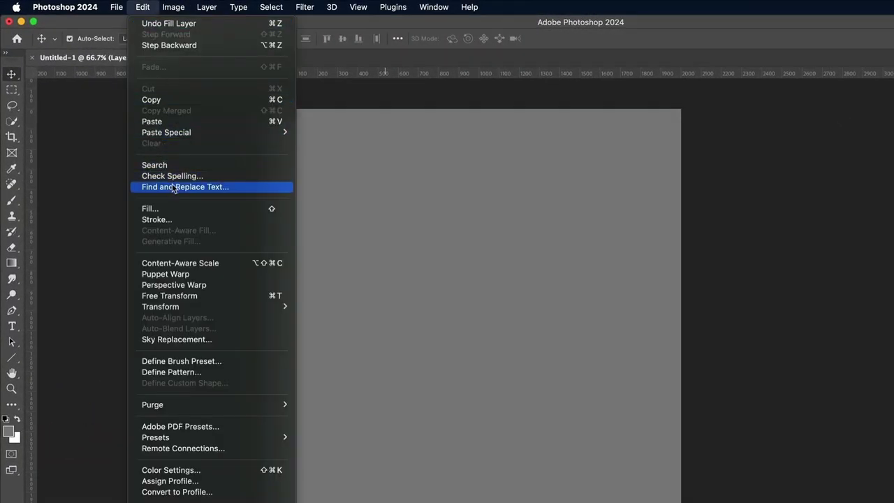
click(172, 207)
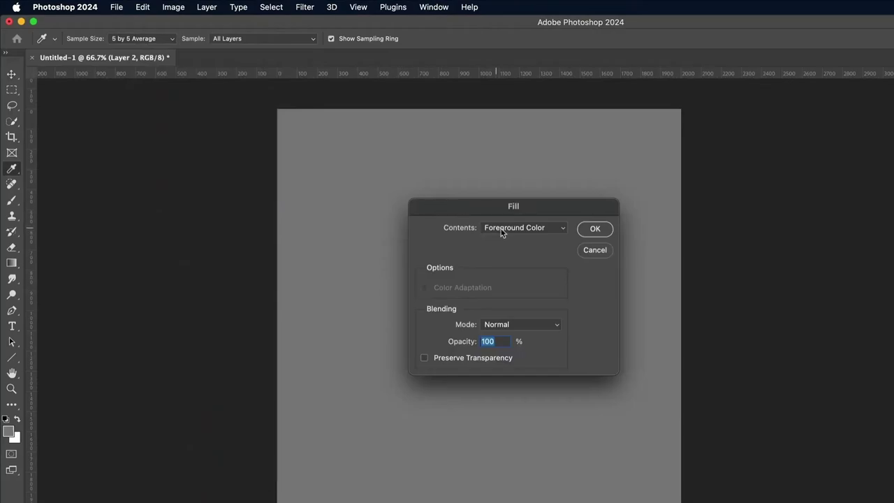
click(501, 233)
click(506, 334)
click(606, 252)
key(v)
click(304, 7)
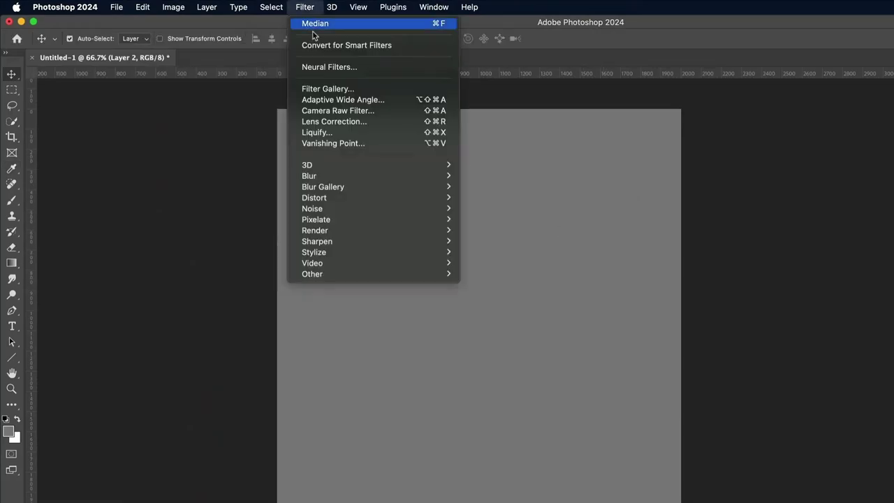
click(324, 89)
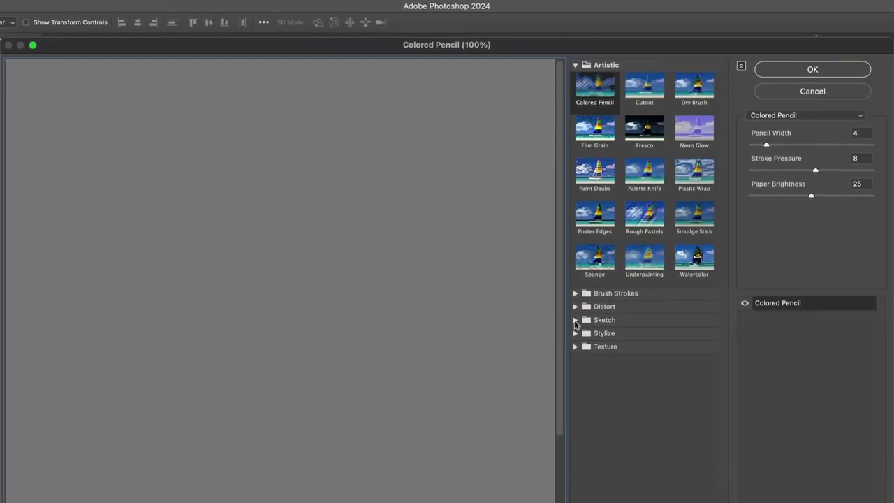
Step: Apply Sketch > Reticulation to grey Layer 2 with density 25 and adjusted foreground/background levels
click(575, 336)
click(644, 359)
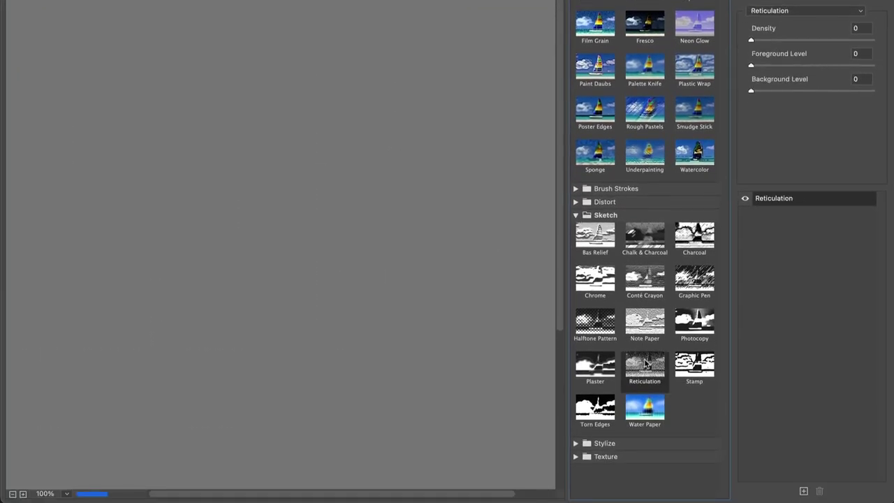
click(859, 28)
text(25)
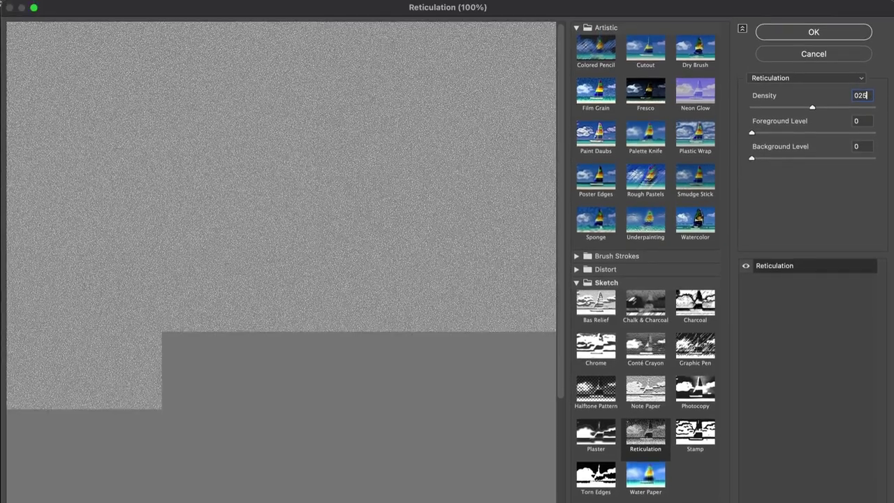
drag(756, 134, 859, 134)
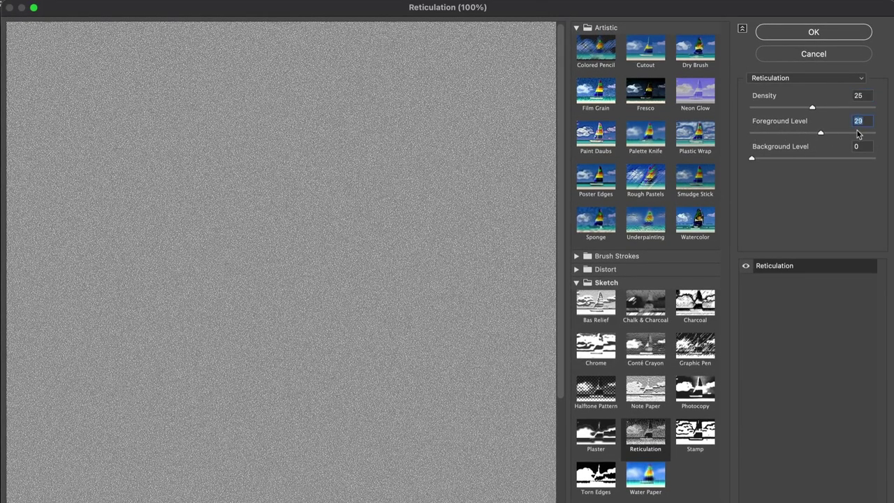
text(0)
mouse_move(751, 161)
mouse_down()
mouse_move(874, 160)
mouse_move(726, 160)
mouse_up()
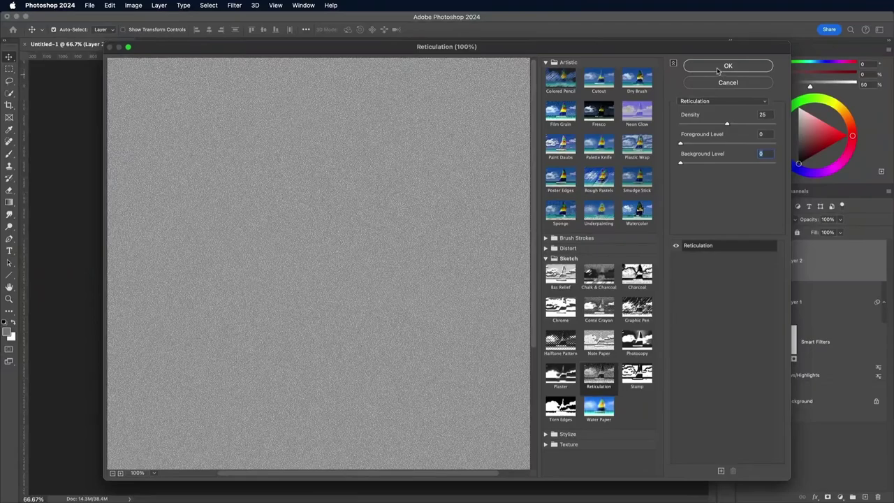
click(718, 68)
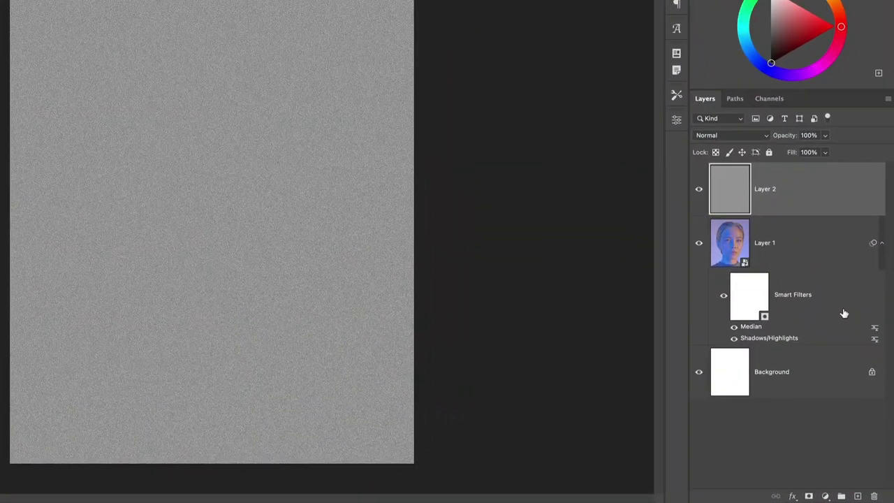
click(828, 495)
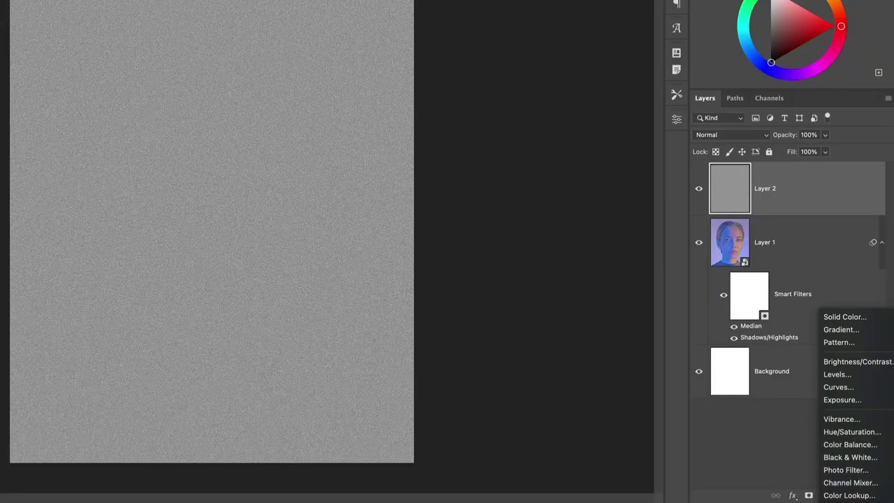
Step: Add a Threshold adjustment layer and drop Layer 2's opacity to 26%, checking the stipple detail
click(849, 501)
click(821, 245)
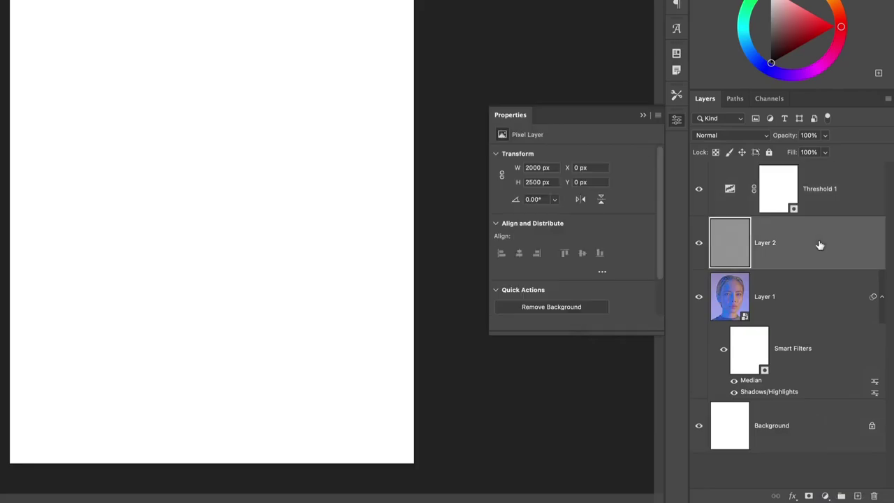
click(825, 136)
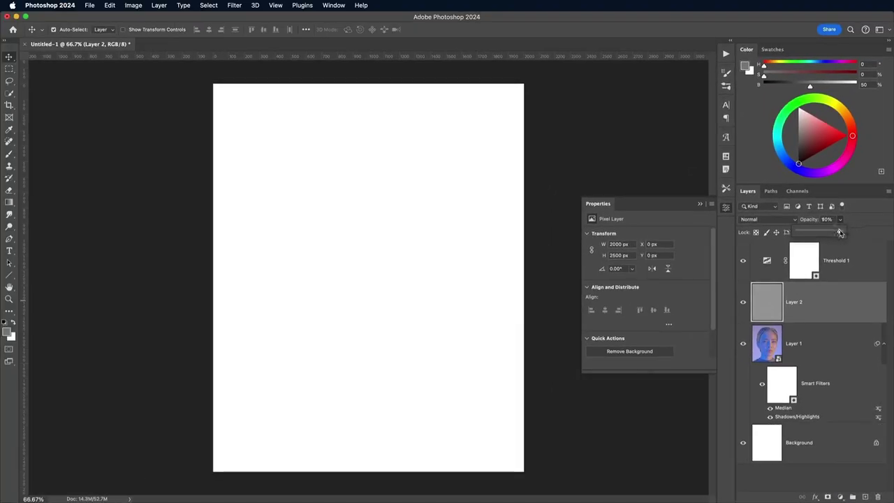
drag(821, 232, 807, 235)
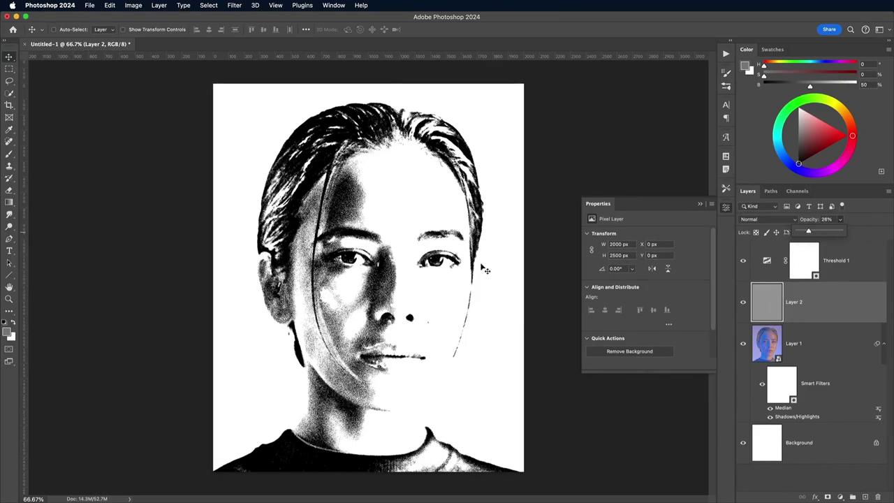
key(super+plus)
key(super+plus)
mouse_move(477, 269)
mouse_down()
mouse_move(522, 160)
mouse_move(420, 364)
mouse_up()
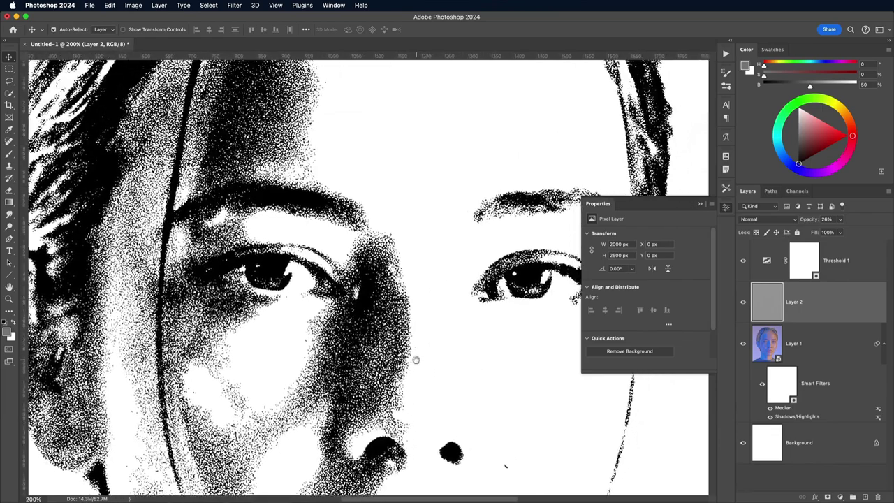
key(super+minus)
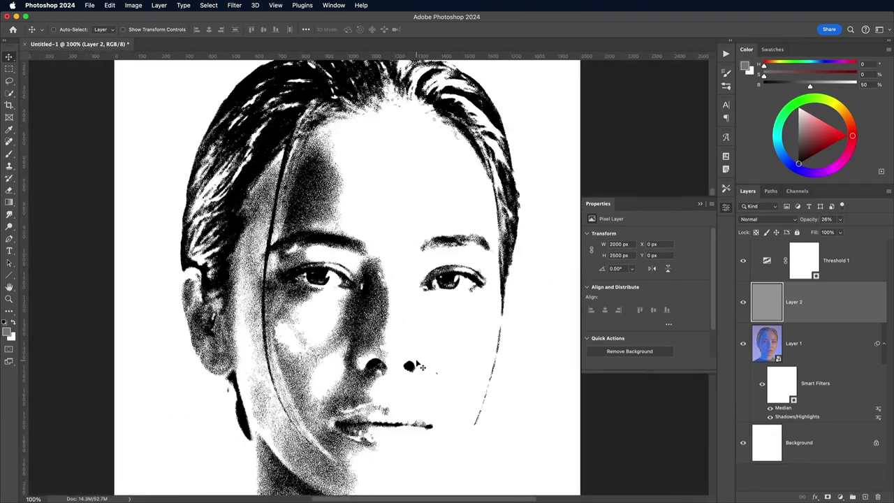
key(super+minus)
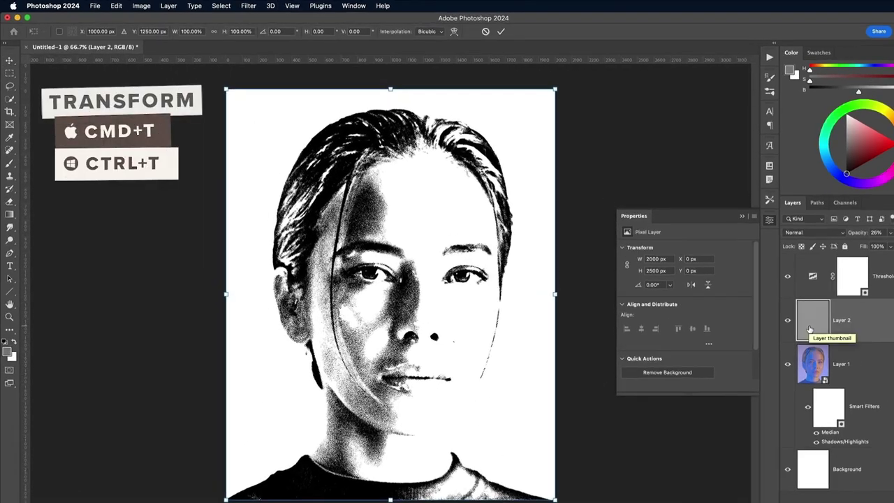
Step: Scale grain Layer 2 to 200% width and height, then set Threshold 1's level to 133
key(super+t)
click(235, 29)
text(200)
key(Tab)
text(200)
key(Return)
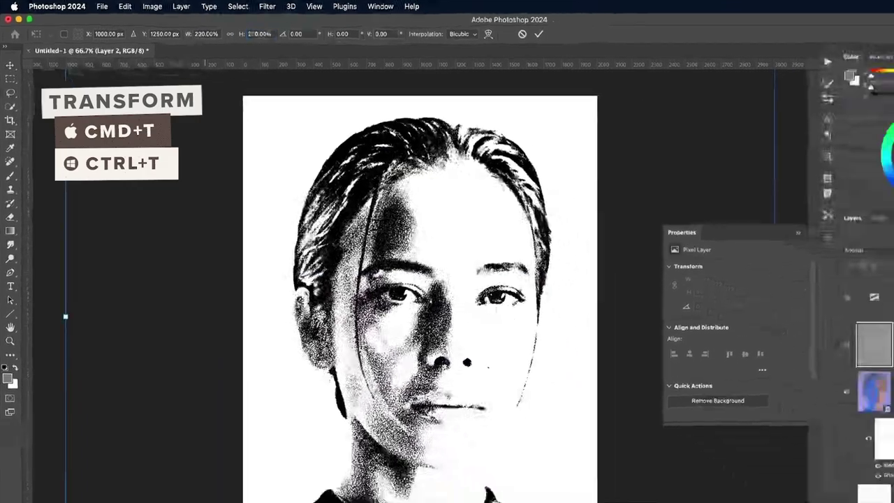
key(super+plus)
key(super+plus)
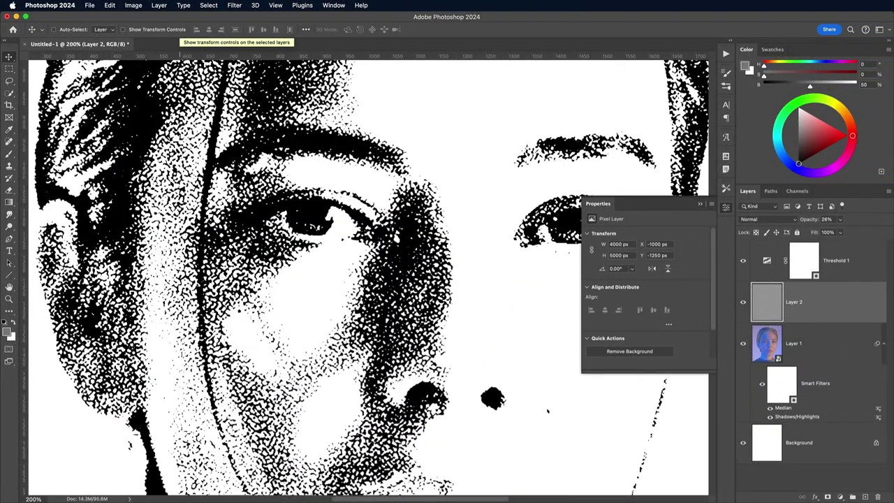
key(super+0)
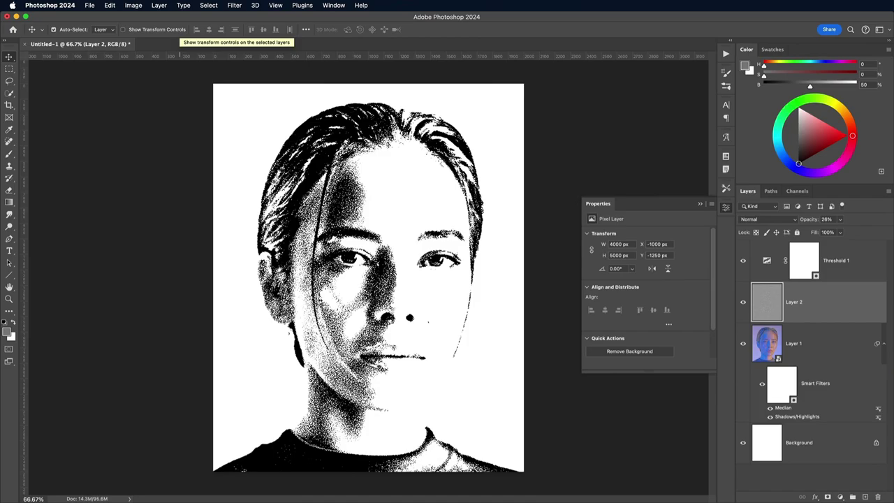
click(804, 262)
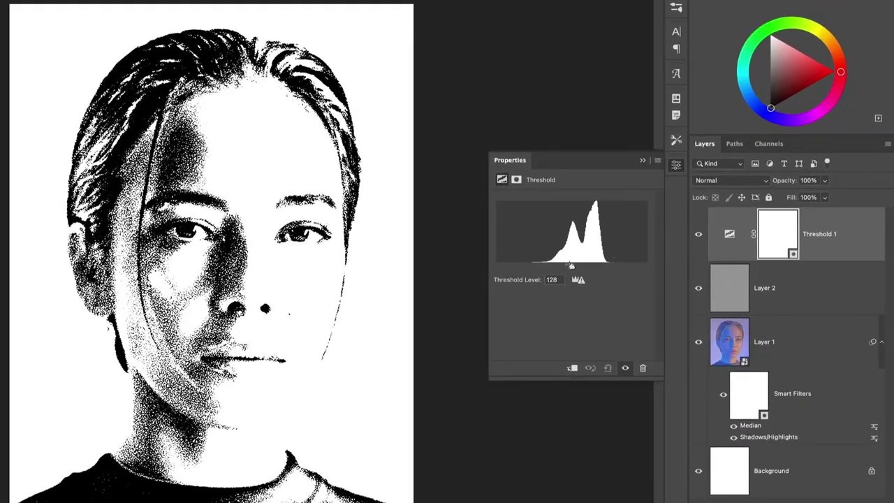
drag(571, 269, 575, 269)
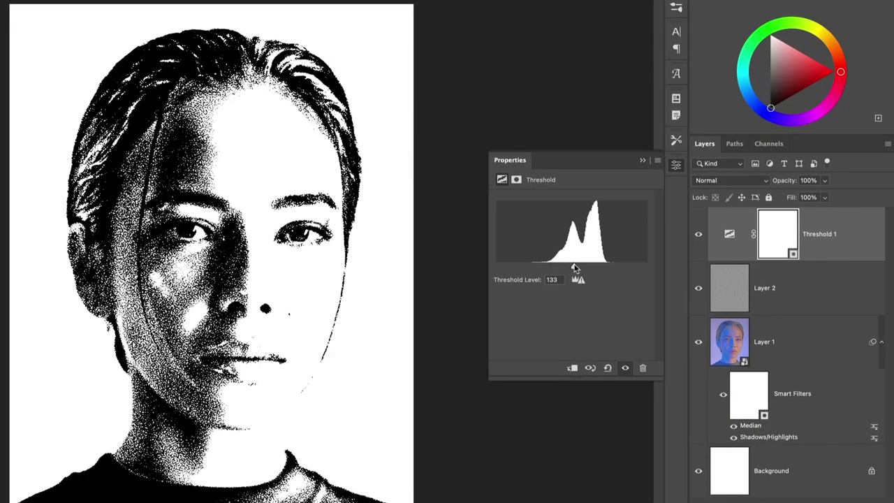
Step: Fine-tune Layer 2's opacity to 25% and reselect the Threshold 1 layer
click(729, 285)
drag(825, 180, 826, 198)
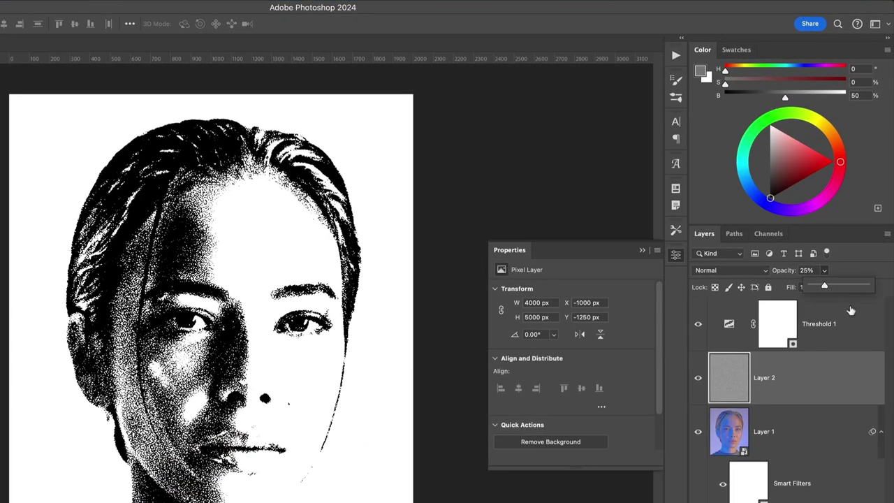
click(867, 260)
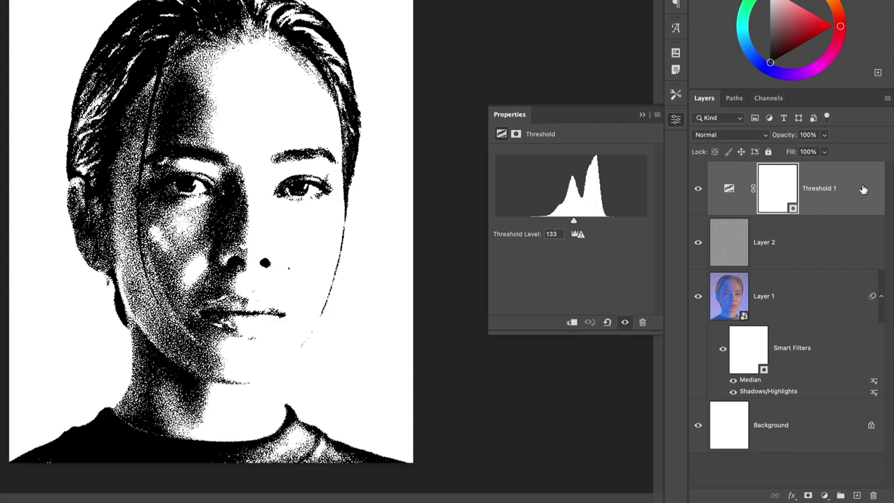
click(825, 495)
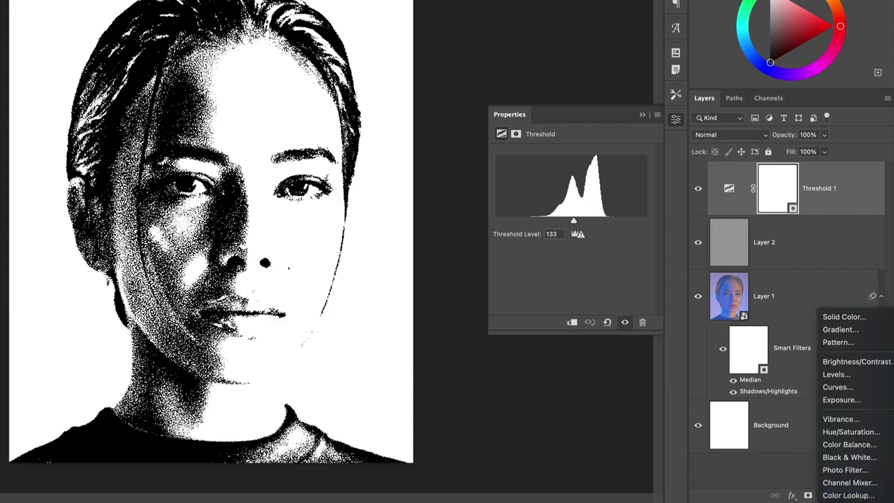
Step: Add a Gradient Map layer and set its dark stop to navy #323243
click(848, 502)
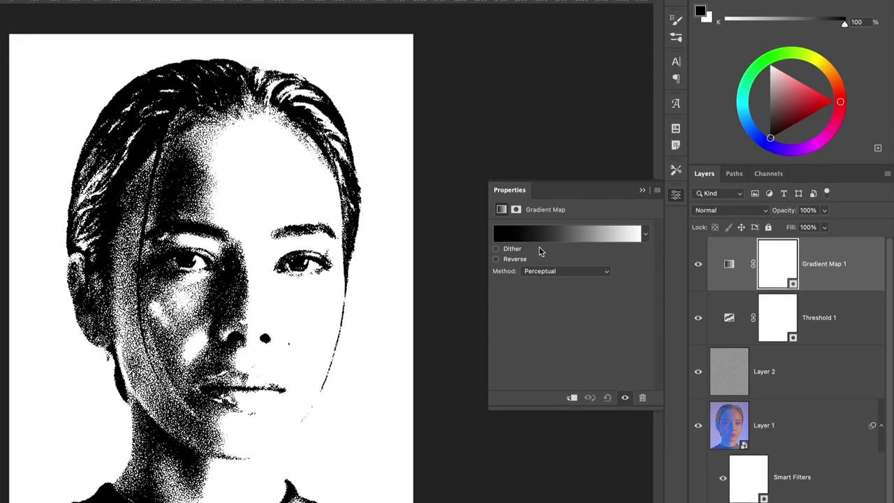
click(567, 158)
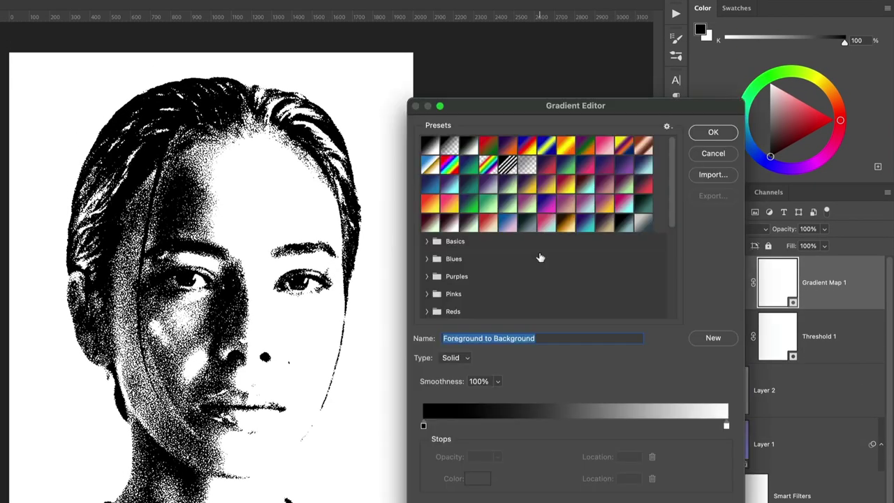
double_click(423, 426)
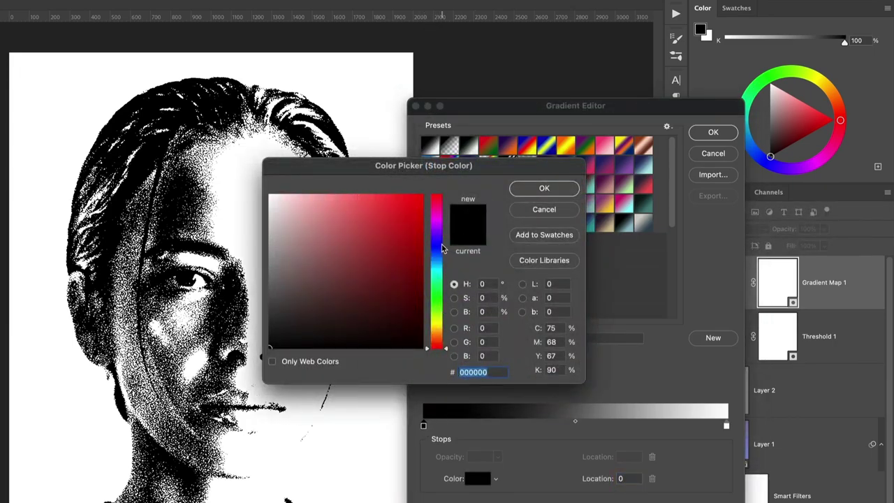
click(441, 248)
click(305, 308)
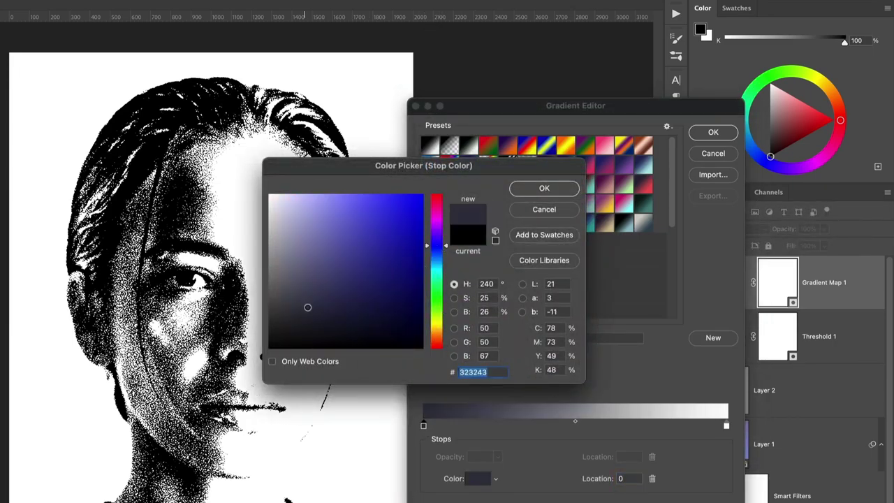
click(537, 190)
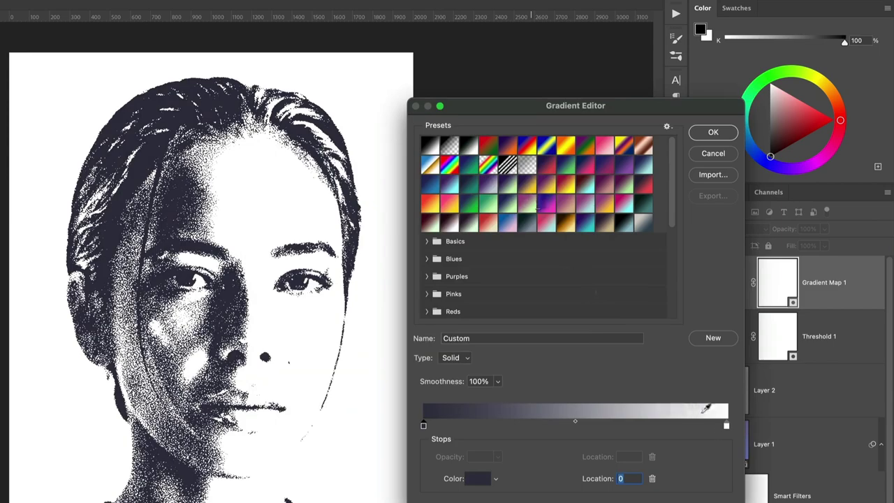
Step: Set the gradient map's light stop to beige #ccc2a6 and apply it
double_click(727, 426)
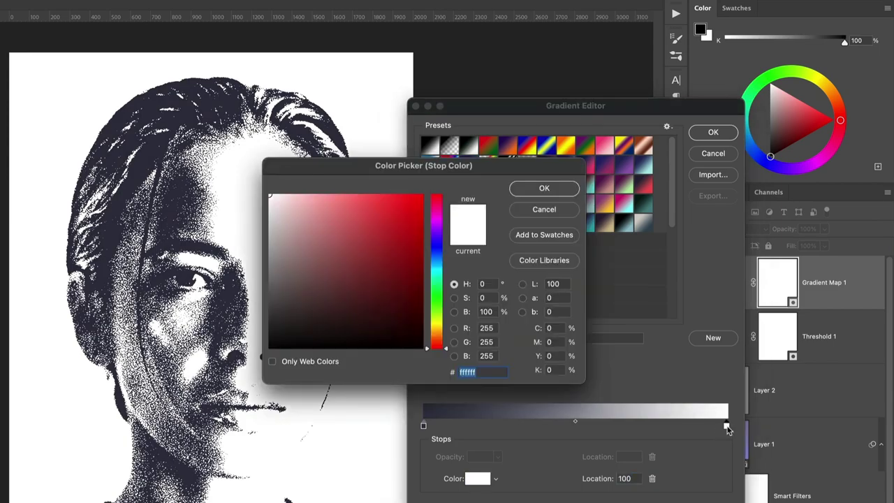
click(440, 331)
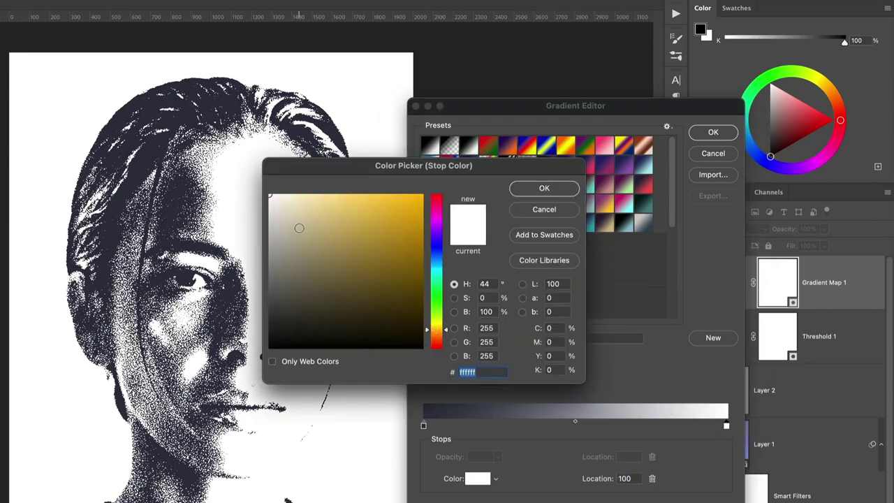
drag(299, 227, 297, 224)
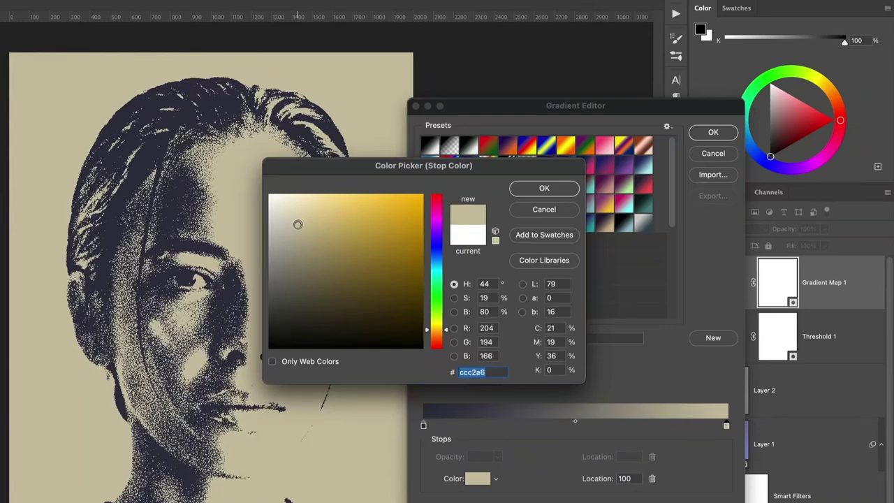
click(537, 192)
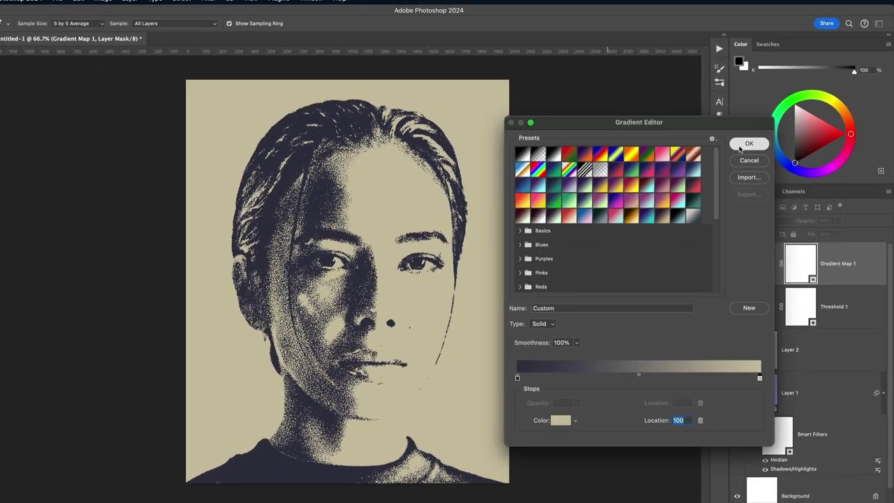
click(713, 132)
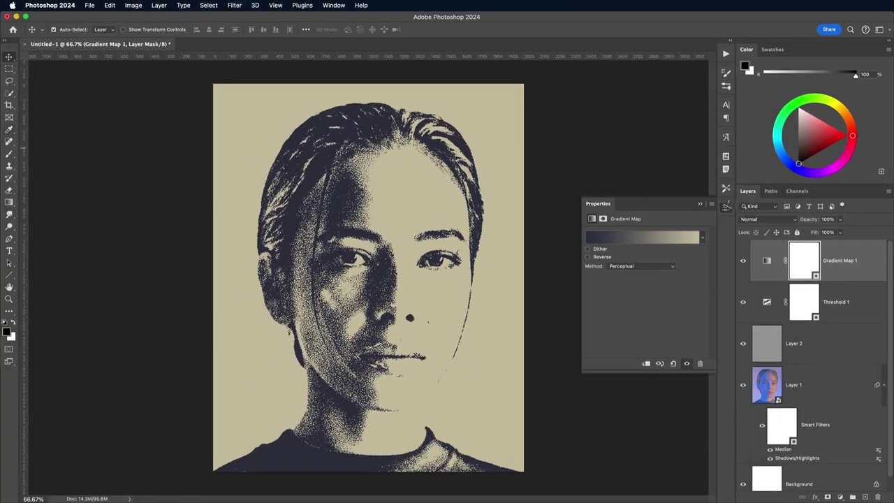
Step: Open the Layer 1 portrait smart object's contents and bring up the pexels skull photo
click(726, 207)
key(ctrl+plus)
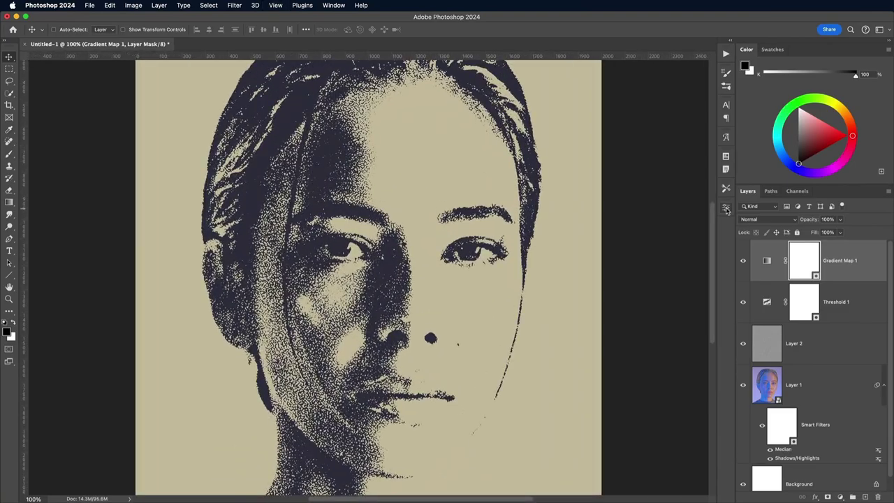
key(ctrl+plus)
key(ctrl+minus)
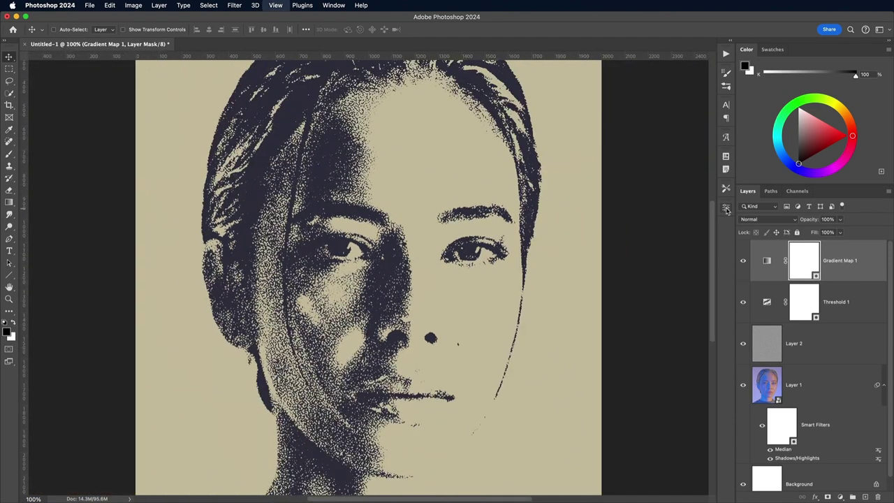
key(ctrl+minus)
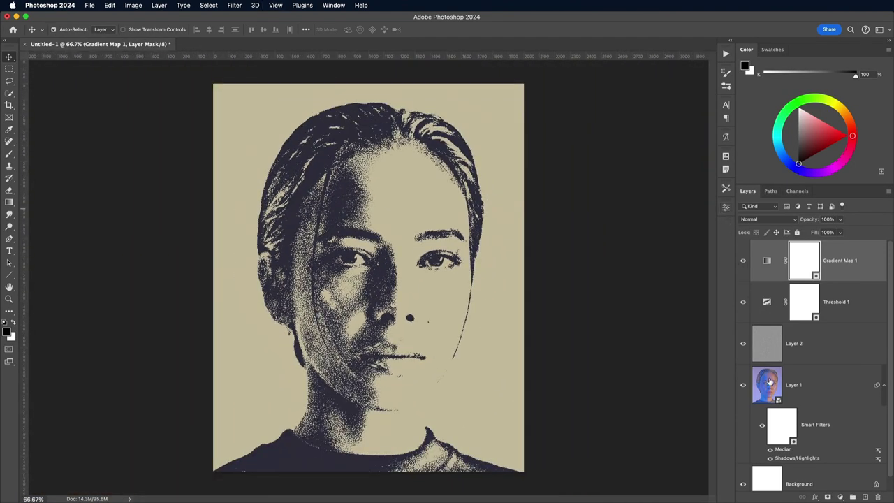
double_click(768, 381)
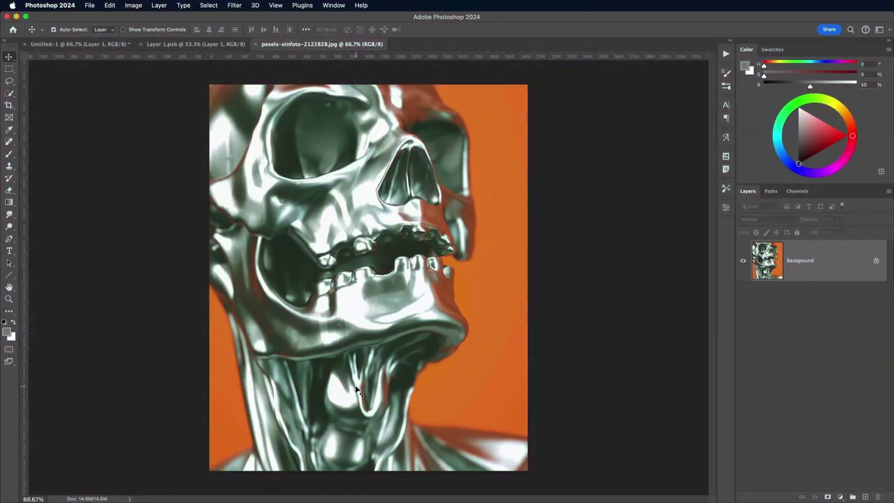
click(209, 5)
Step: Copy the whole skull photo, close its document, and paste it into Layer 1.psb
click(213, 18)
click(109, 5)
click(126, 74)
click(256, 44)
click(110, 5)
click(117, 90)
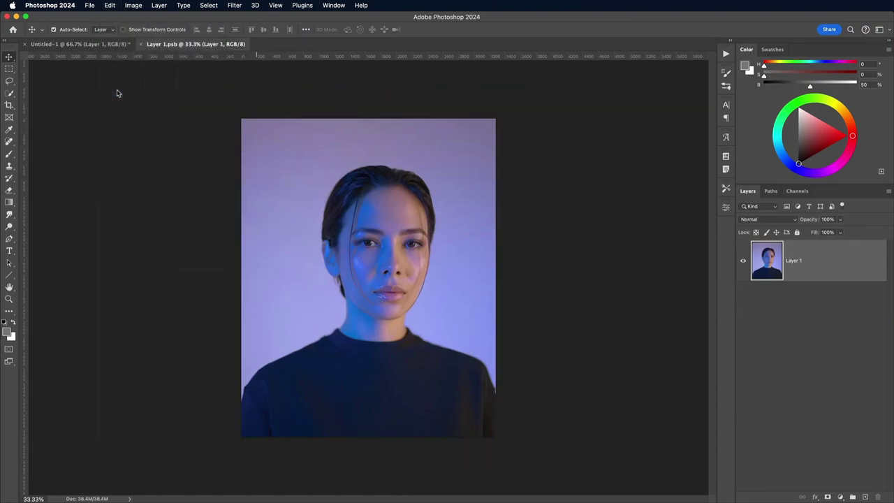
Step: Free-transform the pasted skull to 122%, moving it toward the lower right
click(110, 5)
click(136, 227)
drag(314, 272, 360, 333)
mouse_move(336, 244)
mouse_down()
mouse_move(280, 202)
mouse_move(285, 207)
mouse_up()
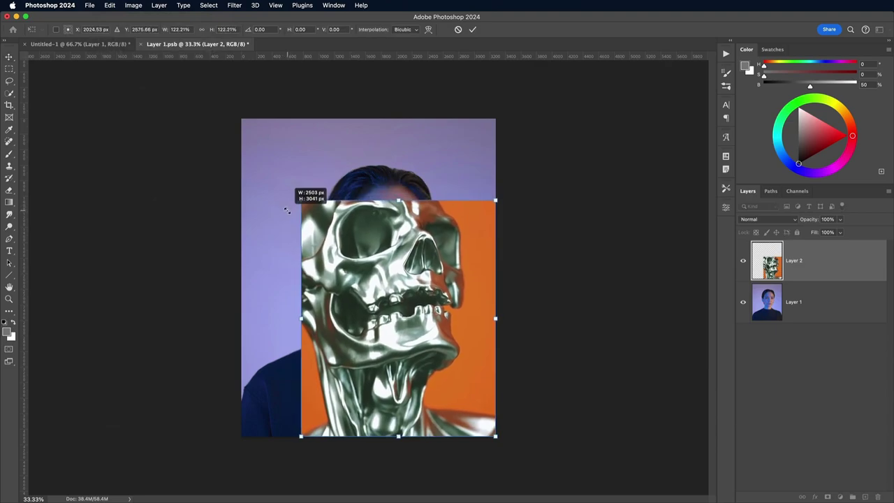
key(Return)
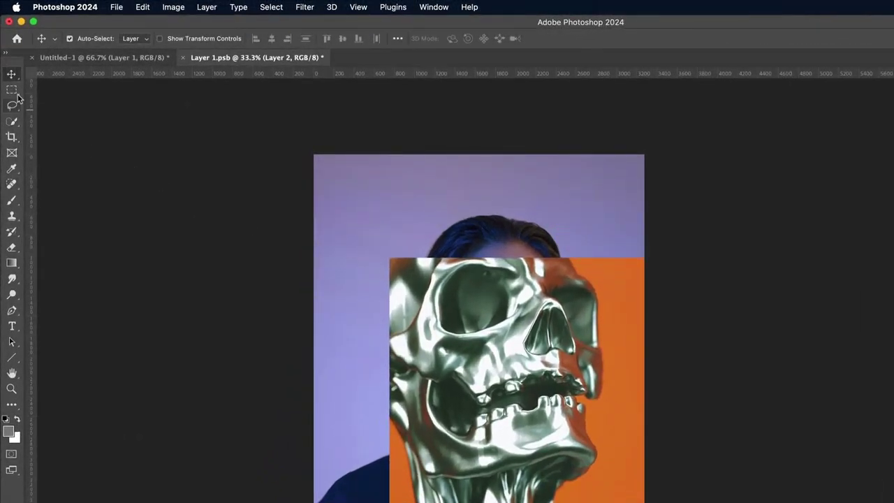
Step: Marquee-select the uncovered areas above and left of the skull
click(12, 90)
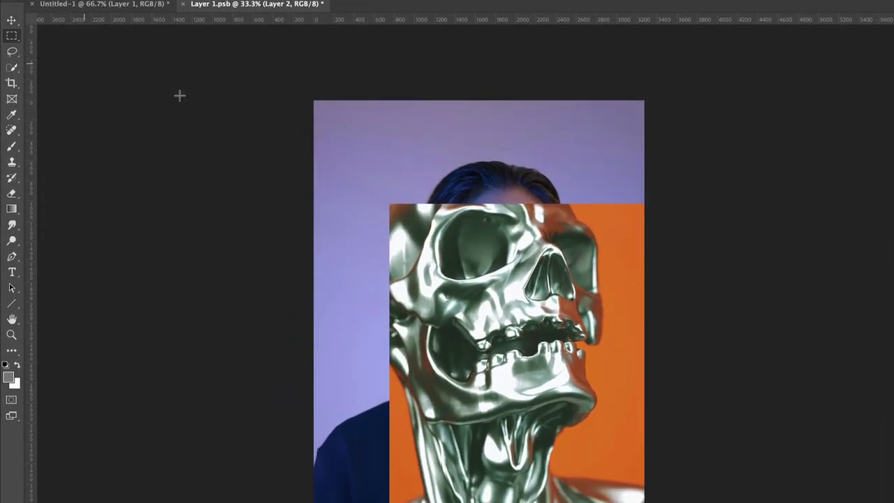
mouse_move(256, 28)
mouse_down()
mouse_move(720, 171)
mouse_move(719, 159)
mouse_up()
drag(300, 40, 391, 484)
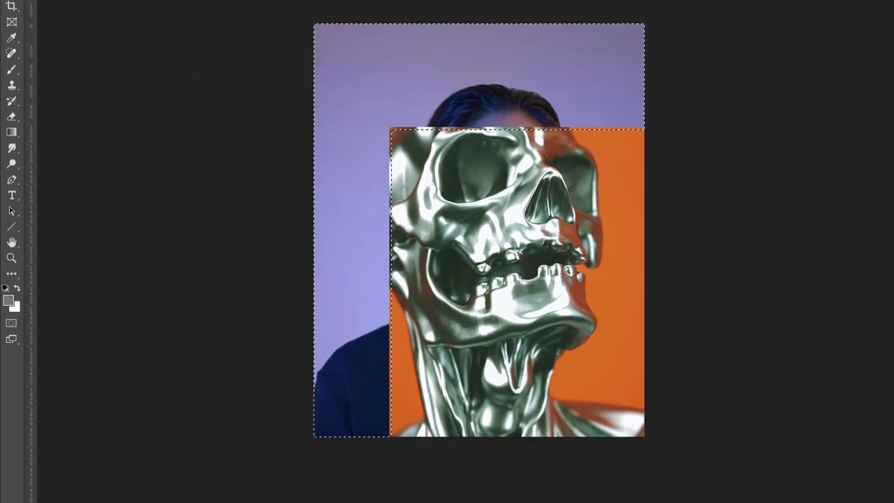
click(371, 448)
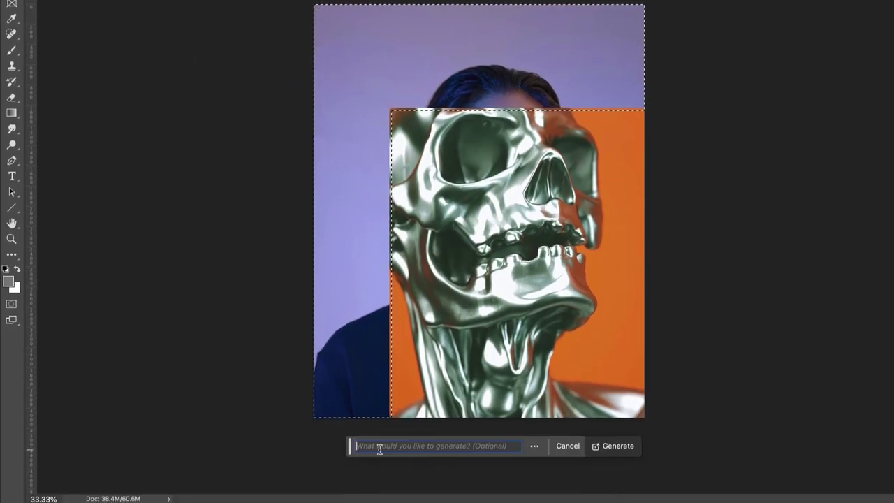
Step: Generative-fill the empty areas with orange background, pick a variation, merge into Layer 2, and close
click(601, 448)
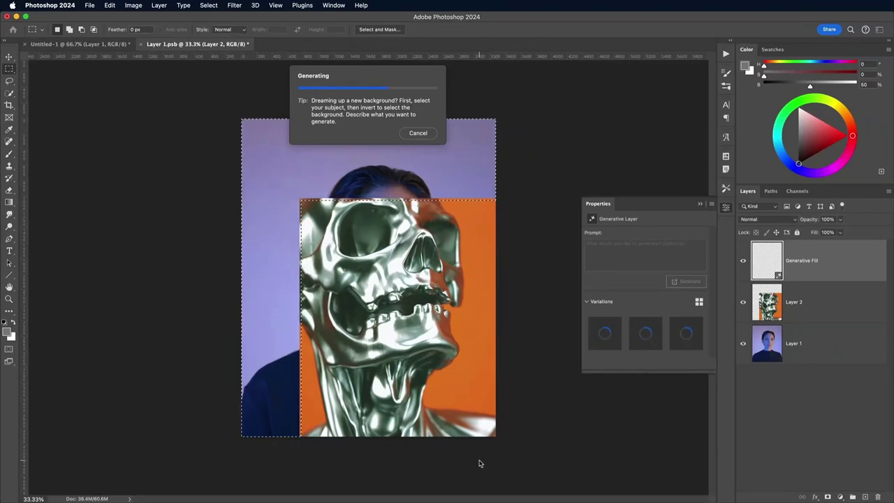
click(357, 459)
click(356, 459)
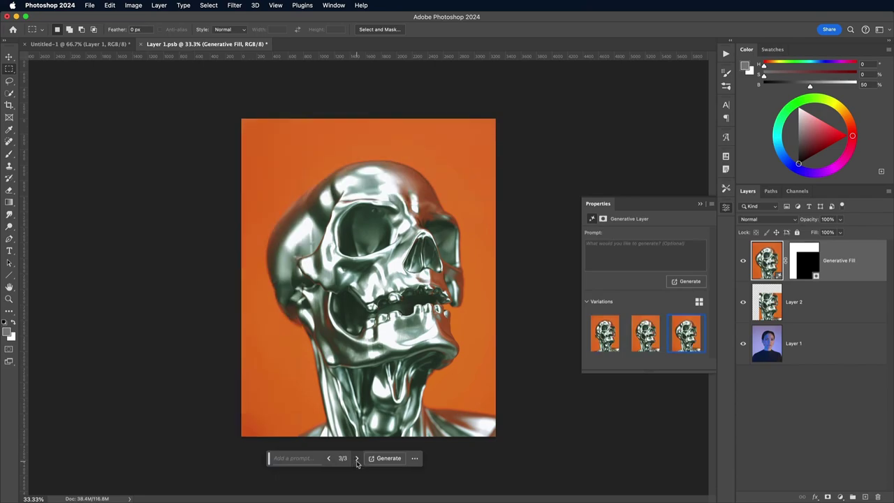
click(377, 461)
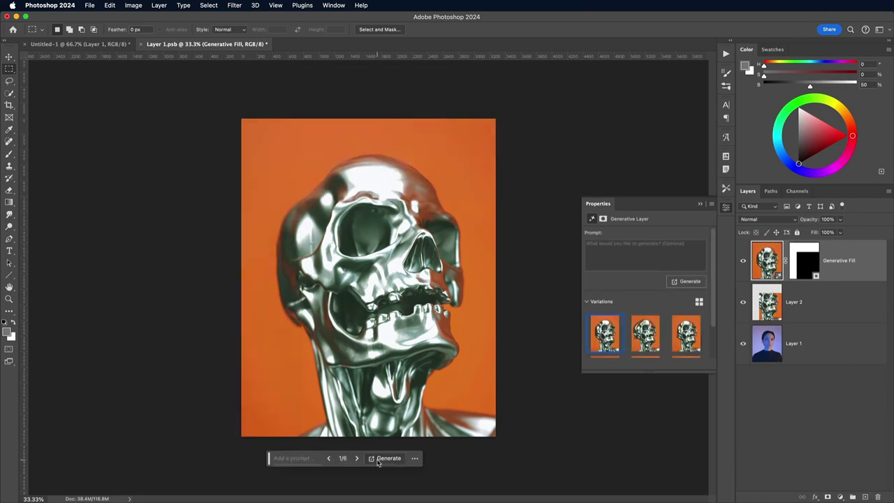
click(357, 459)
click(357, 459)
click(357, 459)
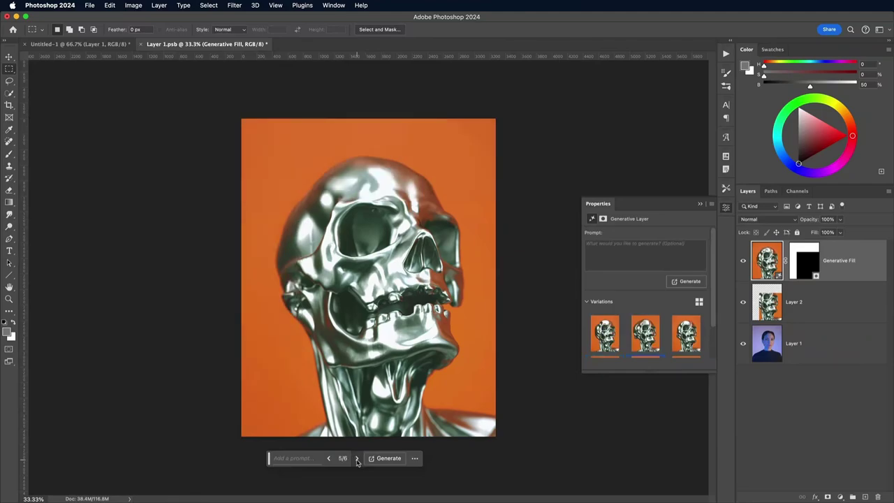
click(357, 459)
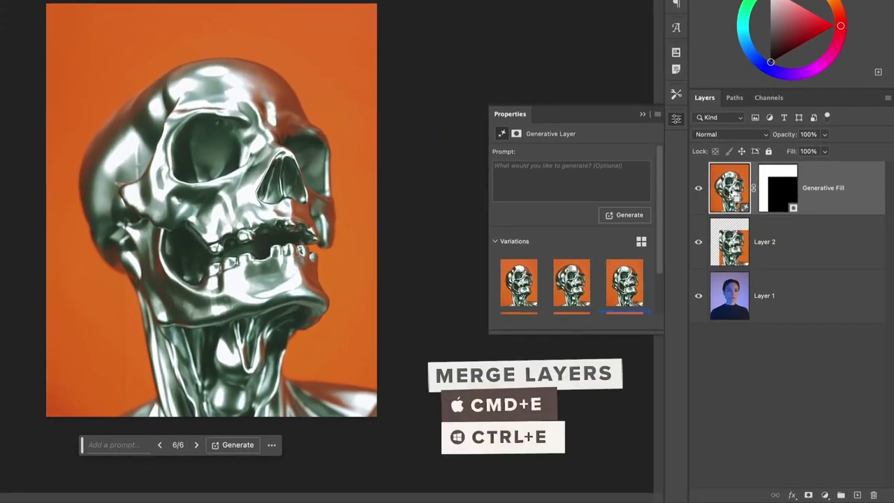
key(ctrl+e)
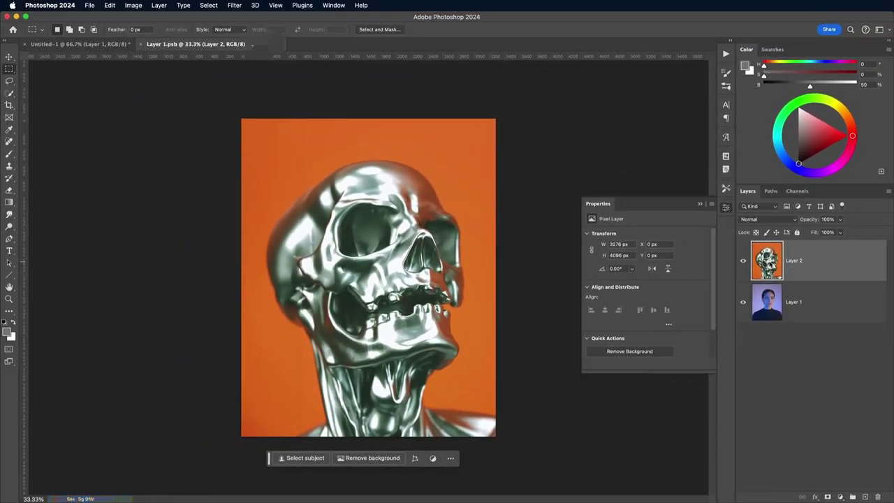
key(ctrl+w)
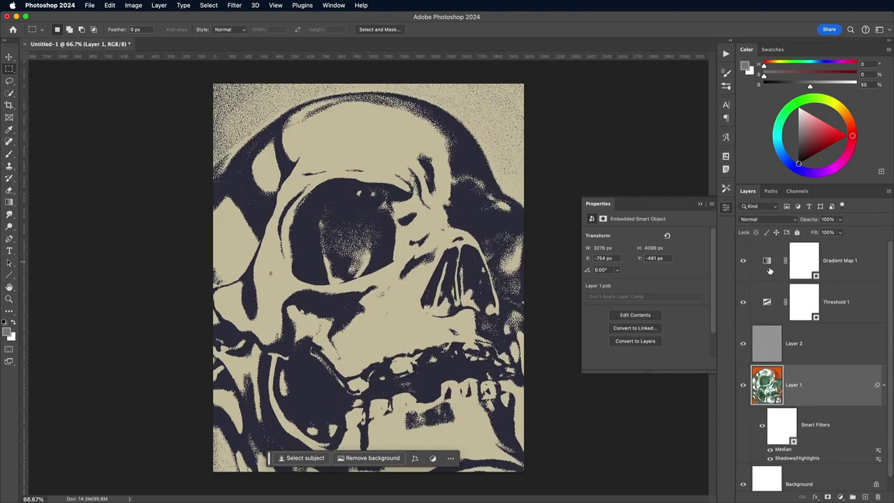
Step: Shrink and reposition Layer 1 to 2163×2704 px so the whole skull and neck fit
key(ctrl+t)
key(ctrl+minus)
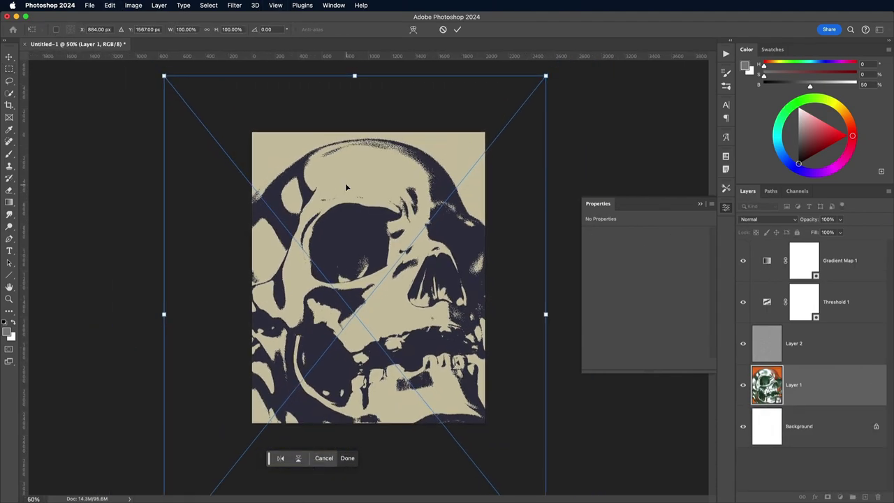
drag(162, 77, 238, 162)
mouse_move(333, 194)
mouse_down()
mouse_move(356, 225)
mouse_move(371, 197)
mouse_up()
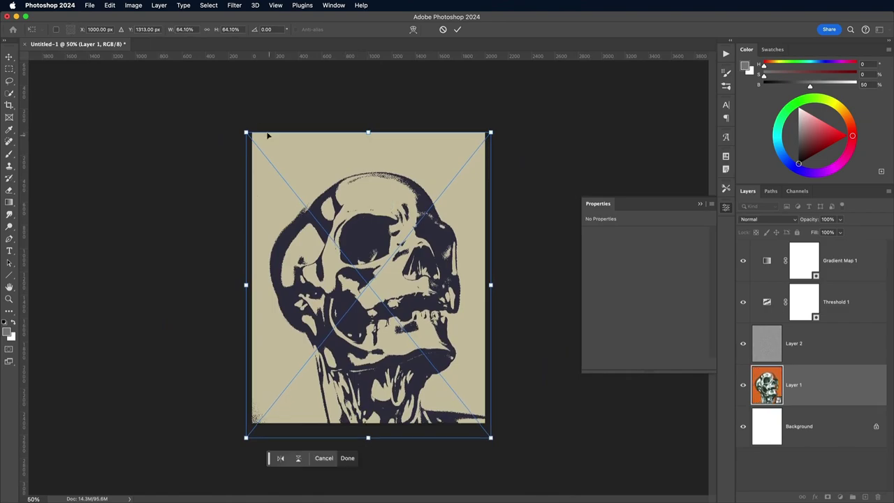
drag(270, 133, 319, 165)
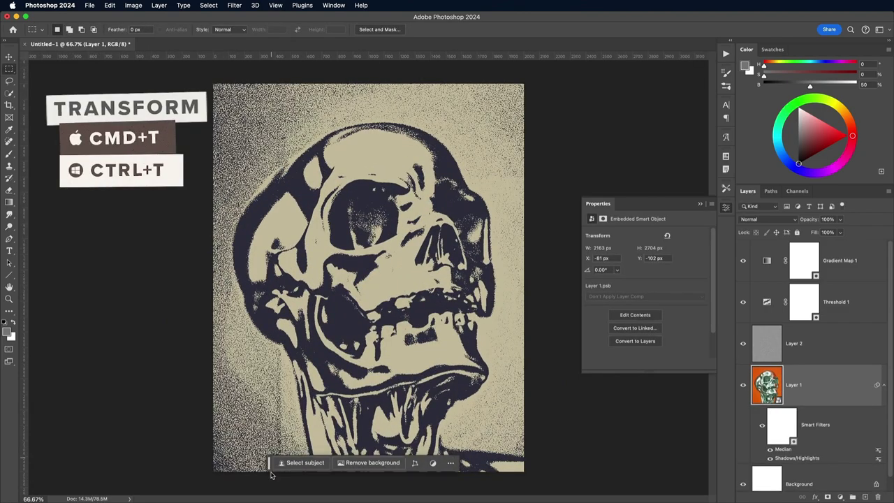
Step: Set Threshold 1 to about 150 and the Layer 2 grain opacity to 40%
click(808, 345)
drag(841, 220, 847, 233)
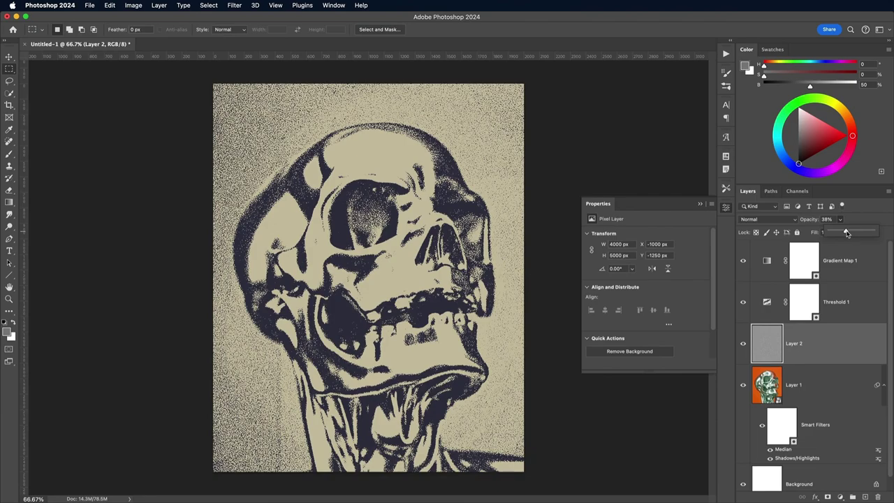
click(767, 304)
drag(646, 287, 655, 290)
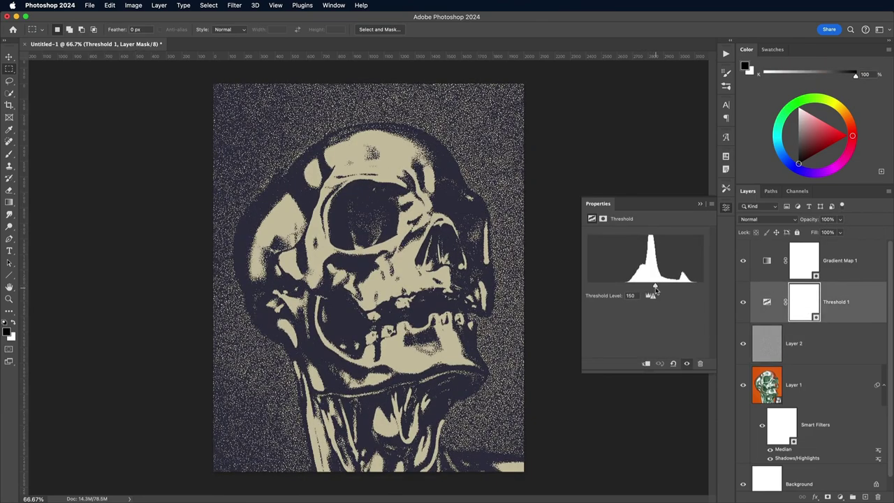
click(774, 341)
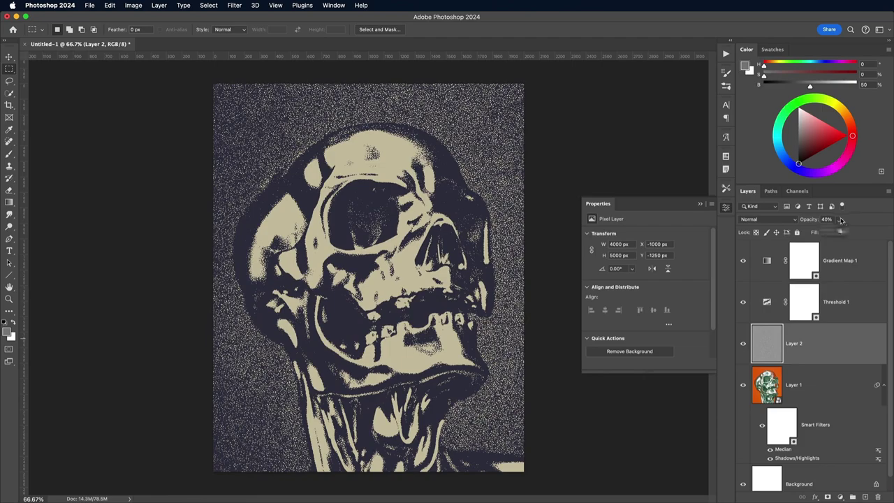
click(766, 262)
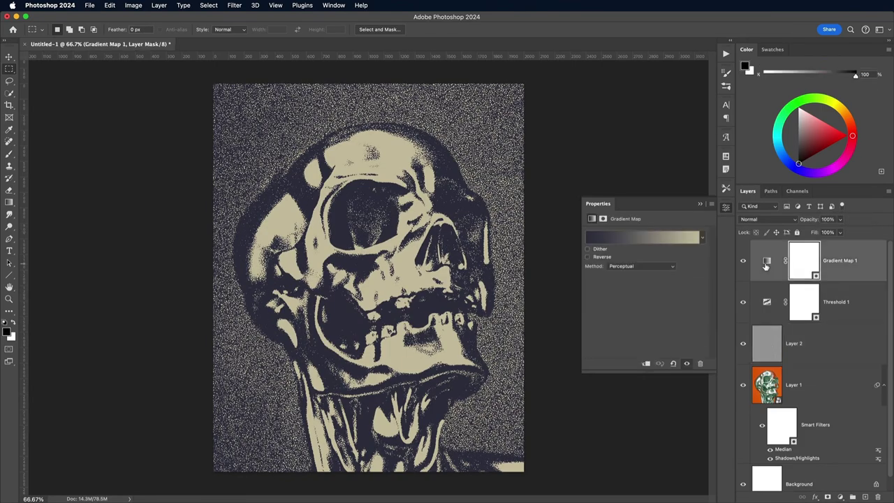
click(679, 239)
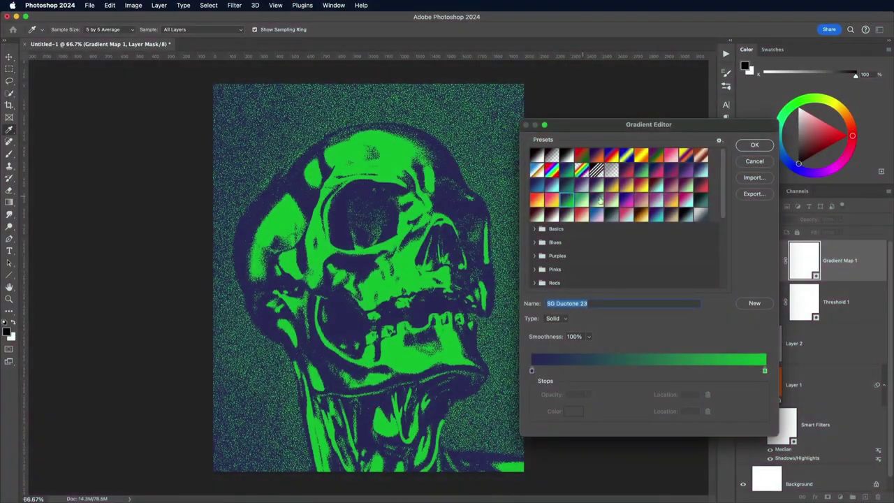
Step: Apply the SG Duotone 20 gradient map preset, turning the skull red on dark navy
click(627, 200)
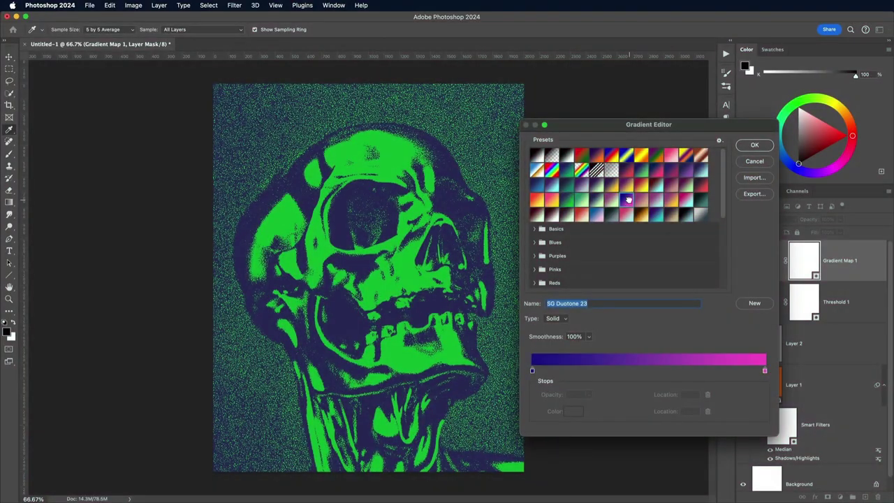
click(701, 187)
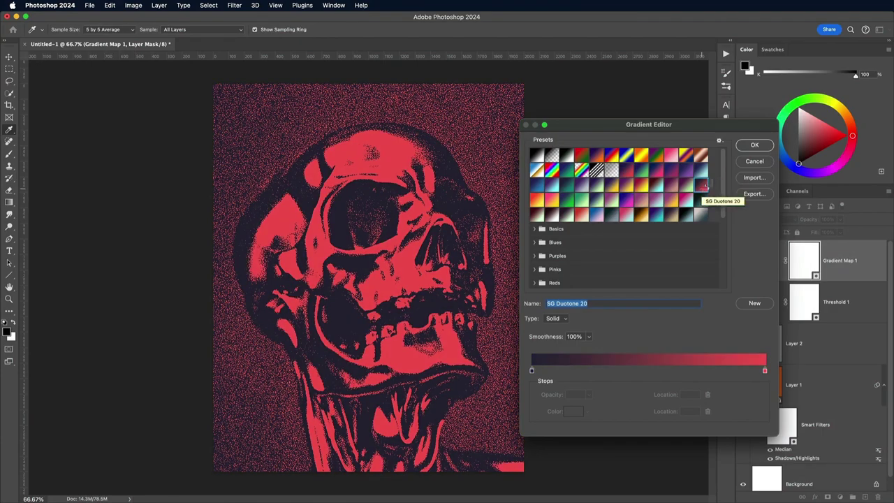
click(746, 146)
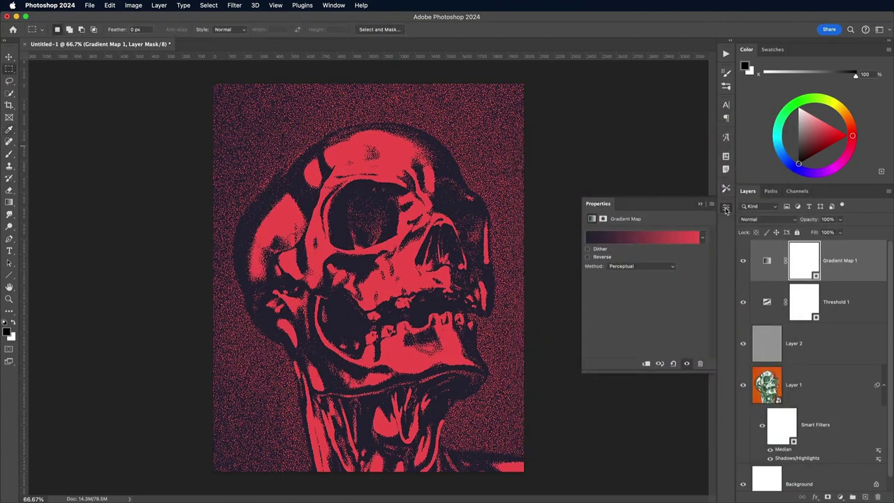
click(726, 209)
key(ctrl+plus)
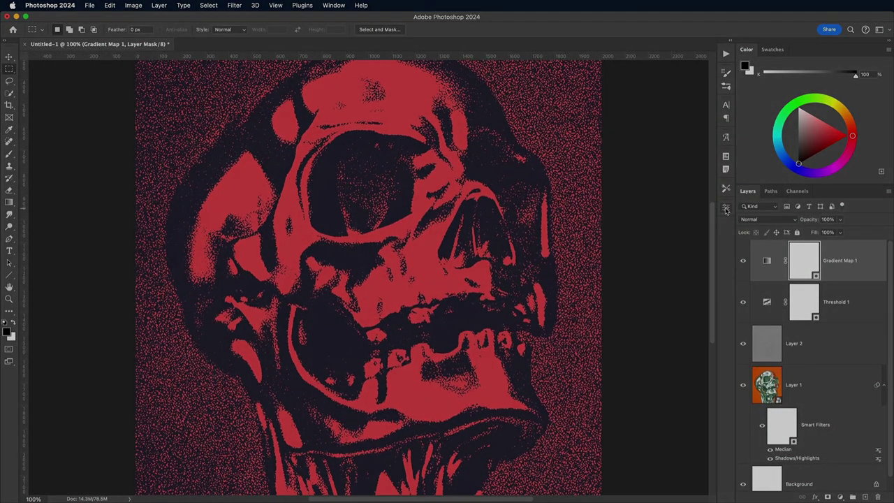